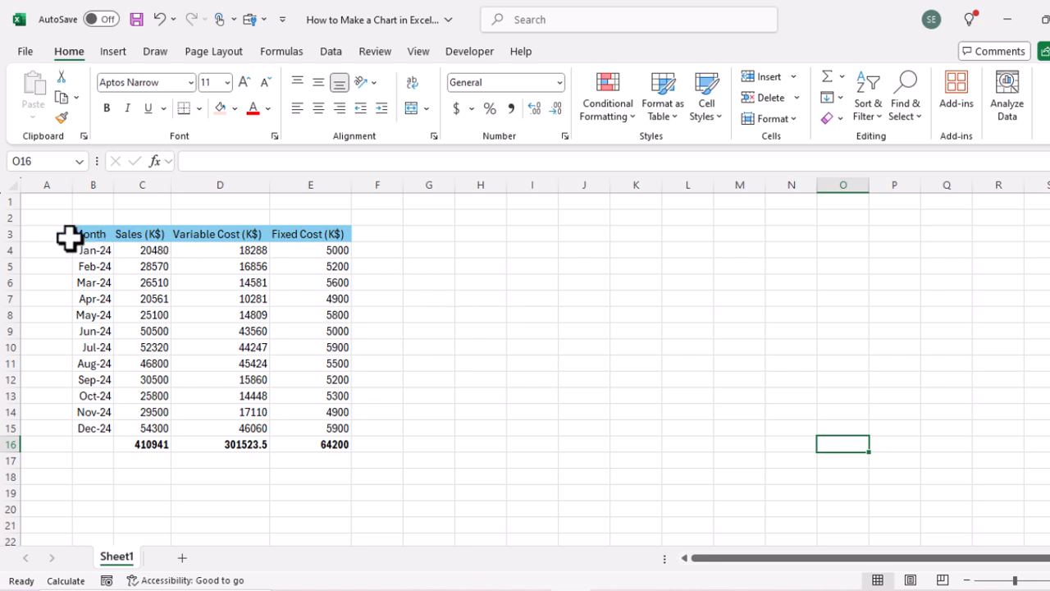
Examine the source table in B3:E15, covering its Month, Sales, Variable Cost and Fixed Cost columns.
drag(82, 236, 328, 428)
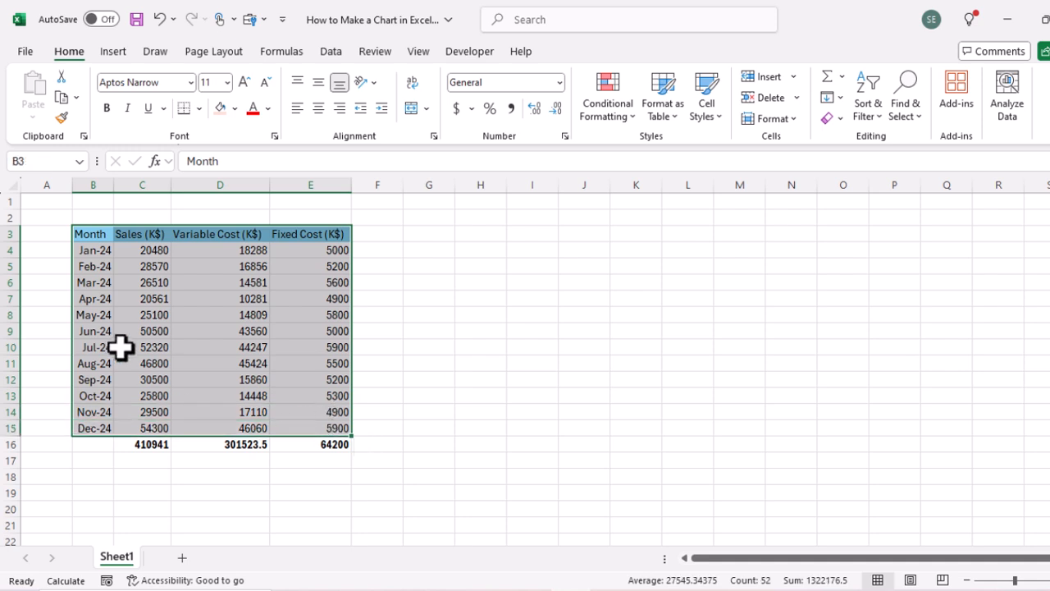
drag(96, 255, 94, 441)
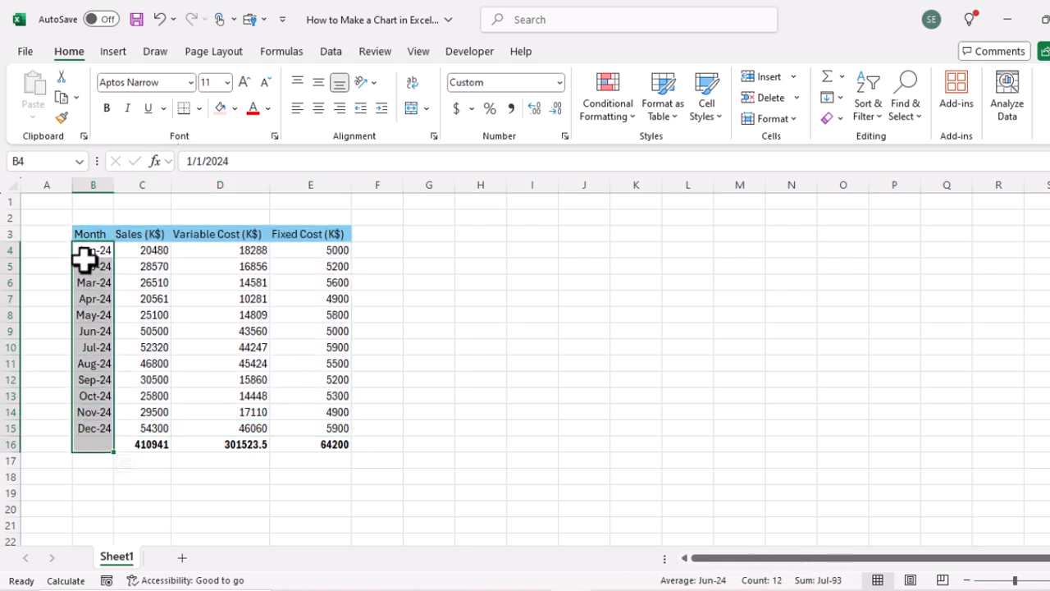
drag(87, 228, 322, 431)
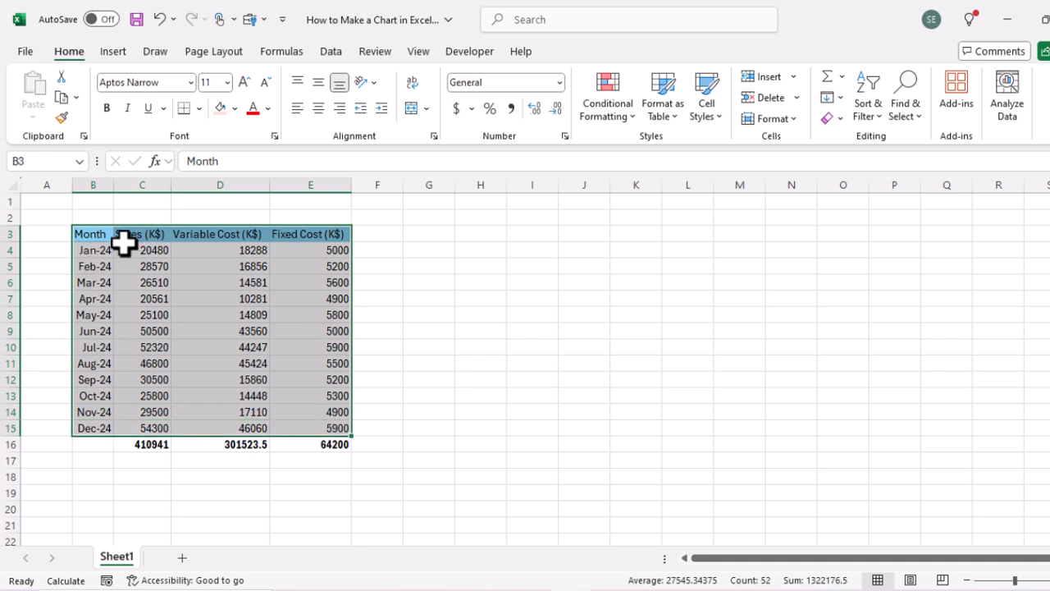
drag(138, 249, 147, 414)
drag(150, 251, 153, 412)
drag(94, 250, 95, 430)
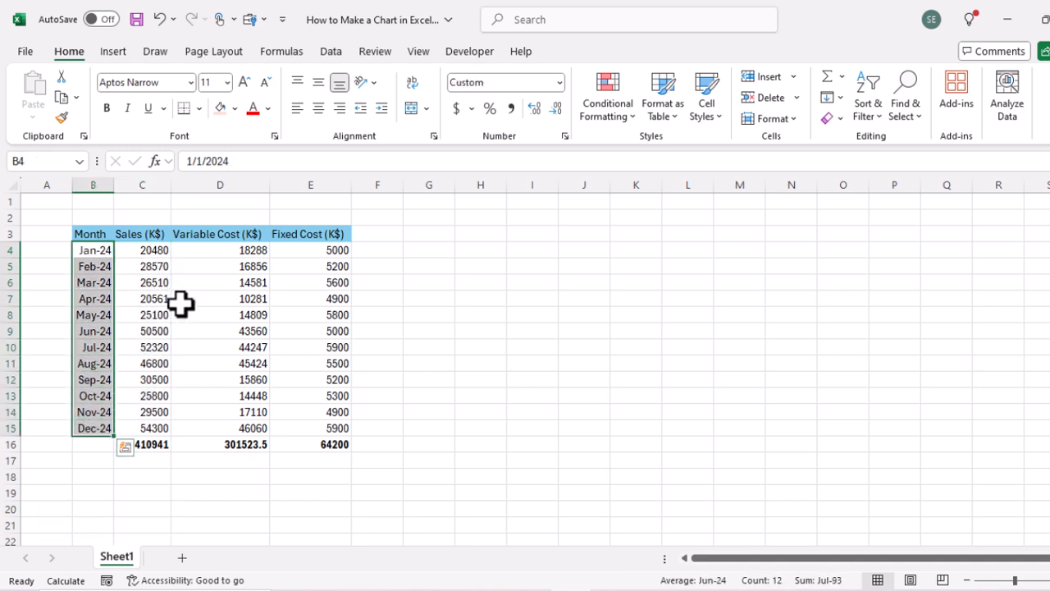
drag(241, 252, 243, 424)
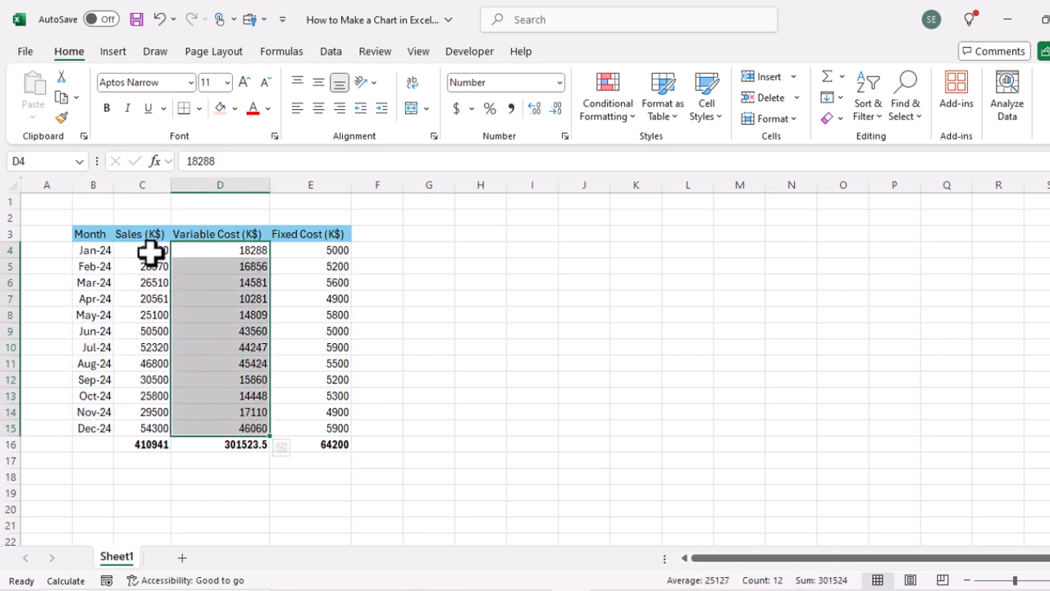
drag(140, 234, 140, 432)
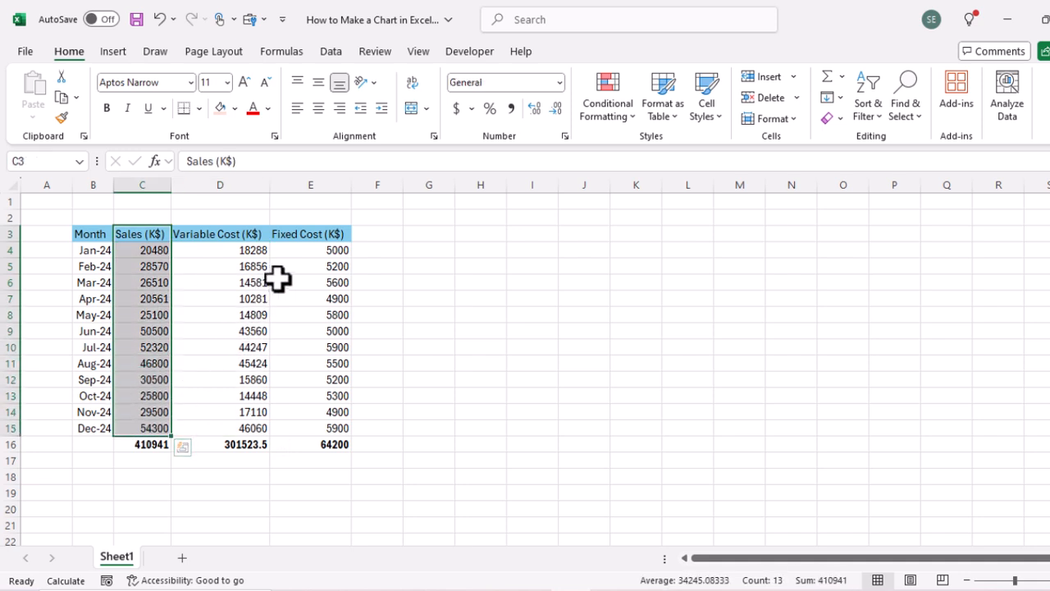
drag(328, 246, 308, 429)
drag(156, 260, 149, 398)
click(215, 383)
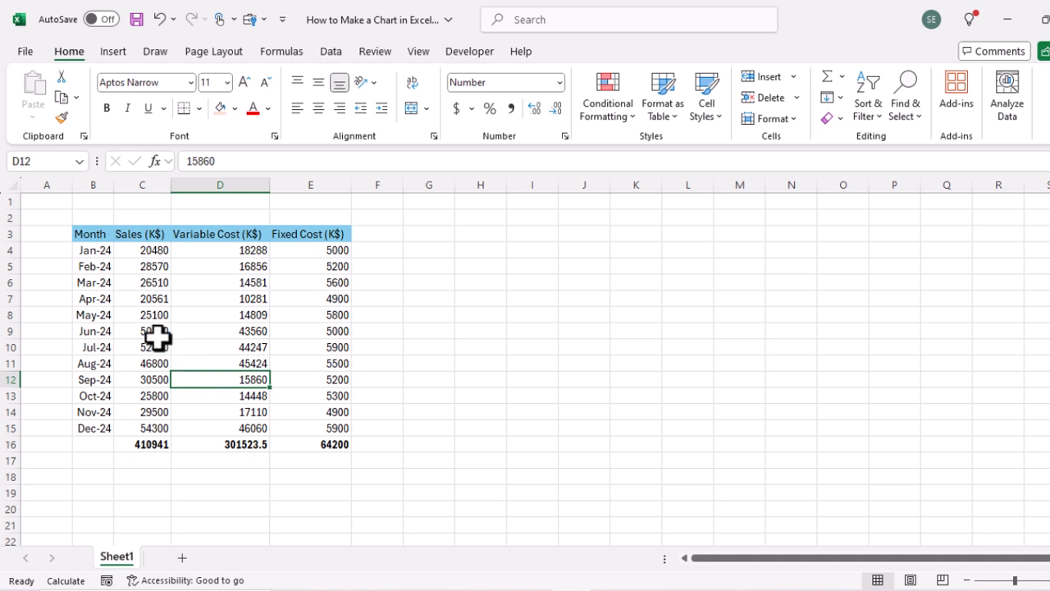
drag(87, 237, 188, 419)
drag(256, 264, 251, 422)
click(312, 424)
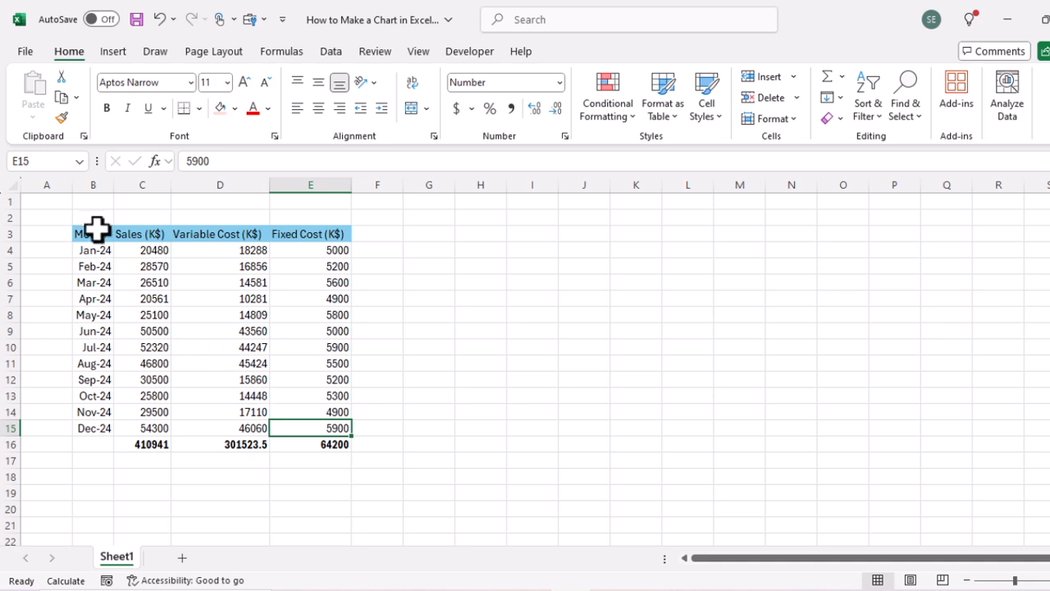
drag(95, 229, 326, 412)
click(327, 398)
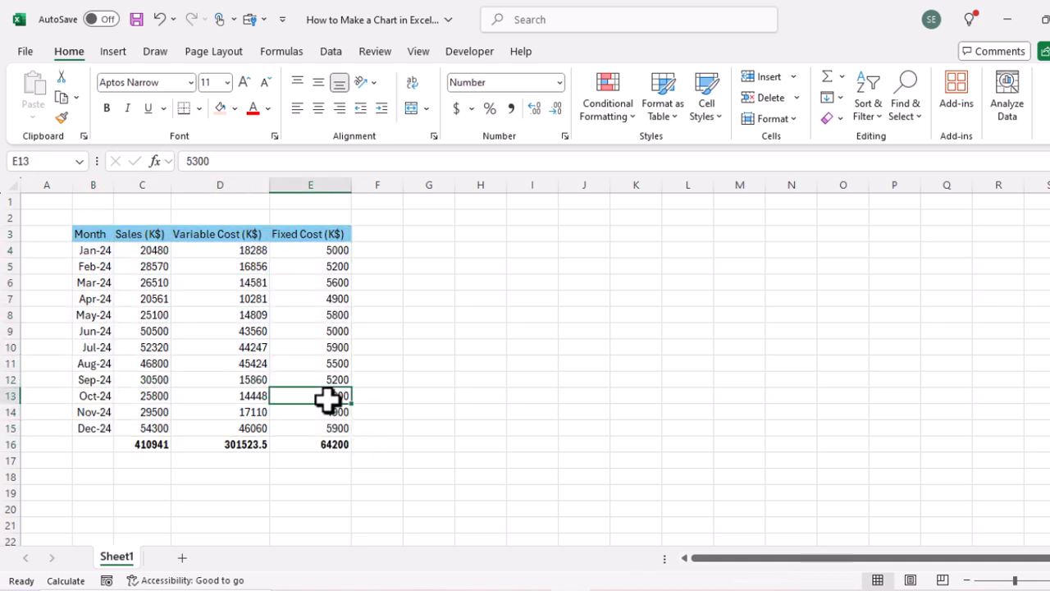
Try a default clustered column chart of B3:E15 placed beside the table, and delete it.
drag(93, 227, 299, 433)
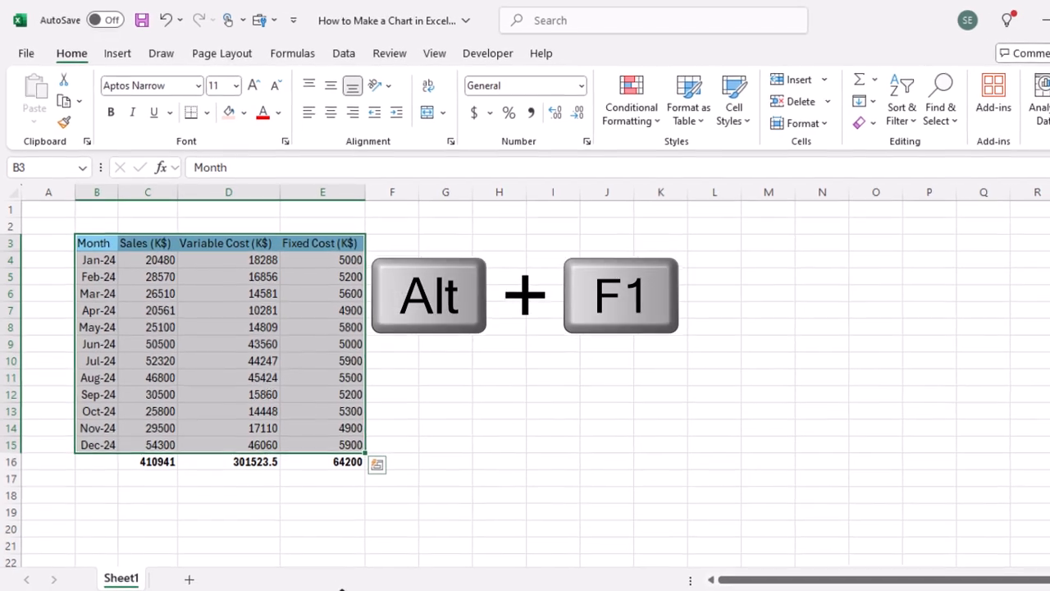
key(alt+F1)
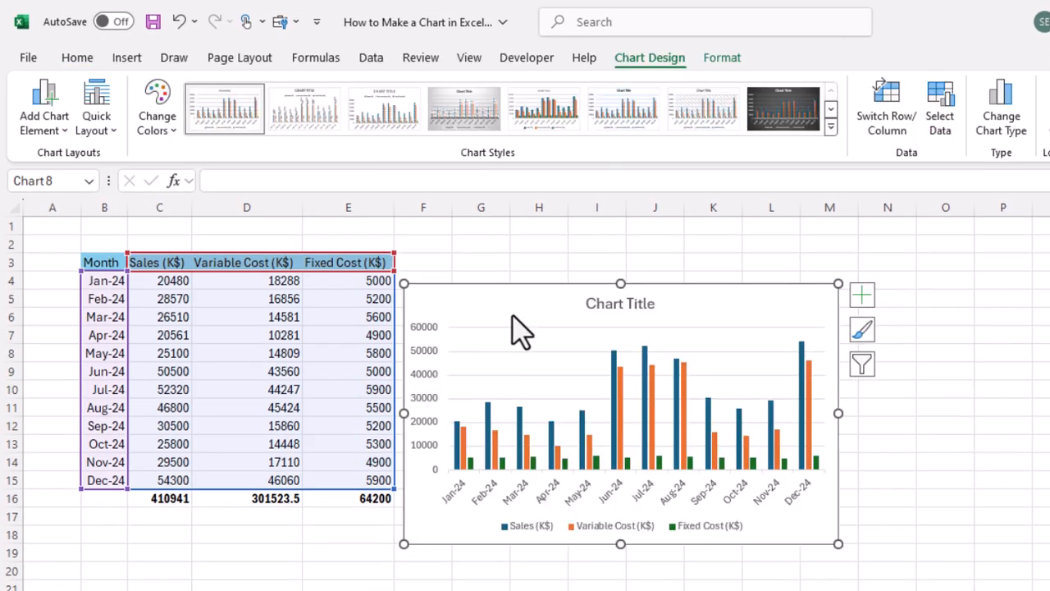
drag(519, 315, 533, 267)
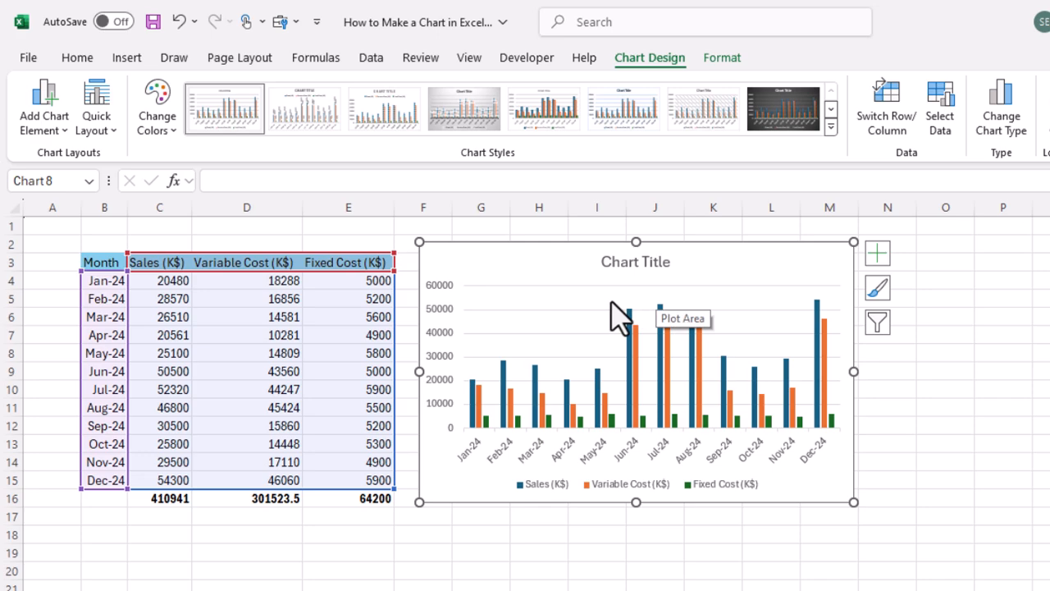
key(Delete)
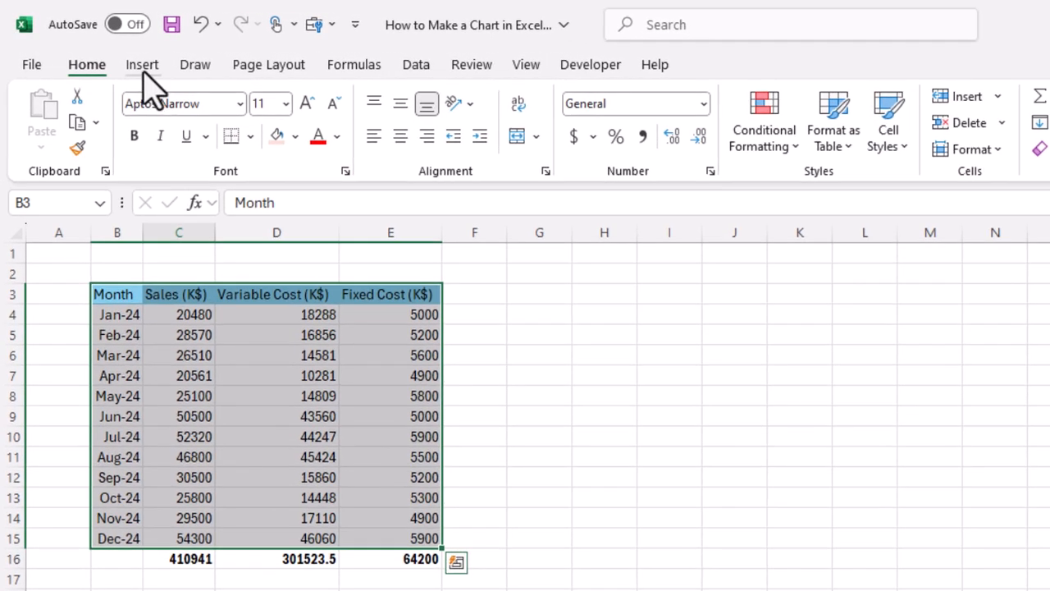
Open the recommended charts for B3:E15 and preview the suggested types, including Clustered Column, Stacked Column and Bubble.
click(143, 69)
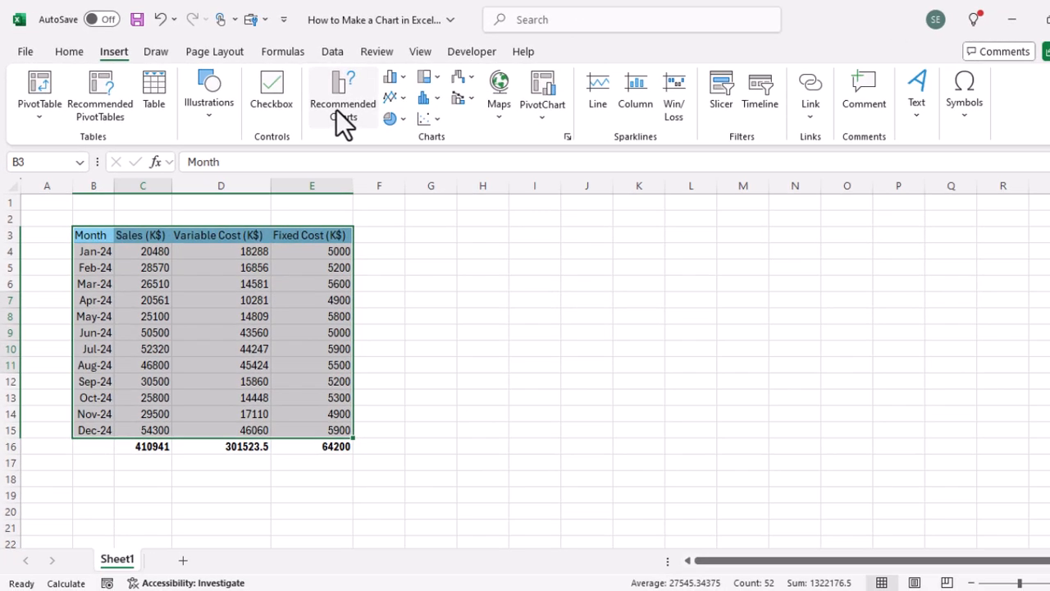
click(374, 127)
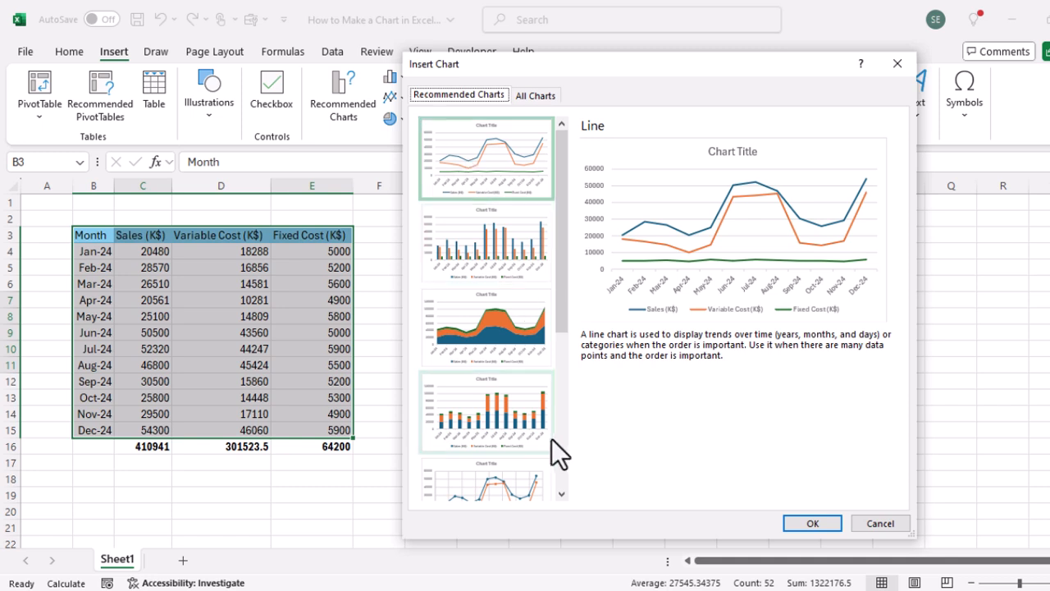
click(483, 234)
click(474, 339)
click(477, 410)
scroll(480, 385, down, 3)
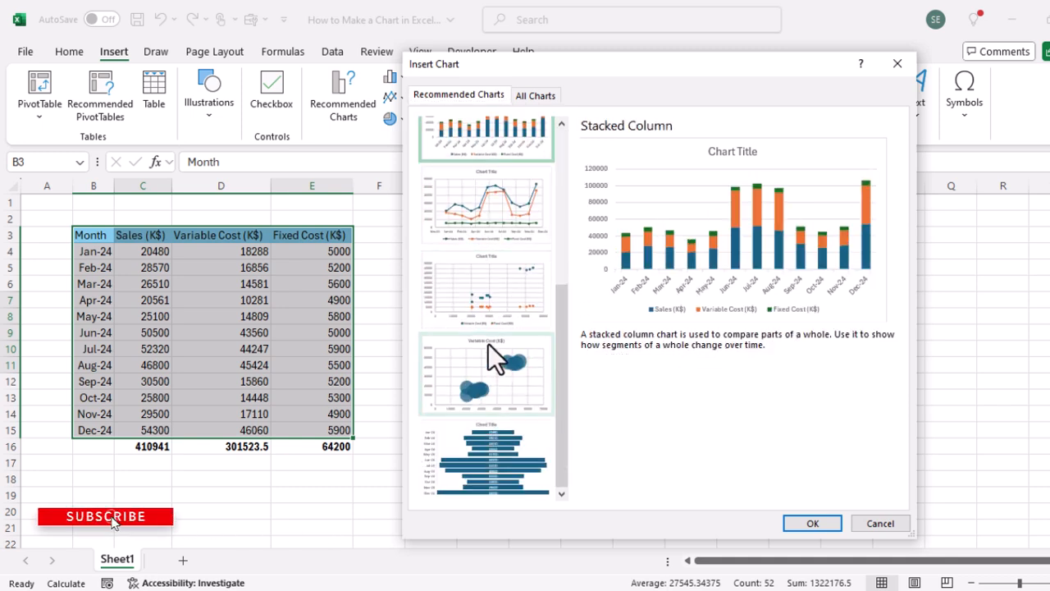
click(500, 289)
click(486, 358)
scroll(447, 316, up, 3)
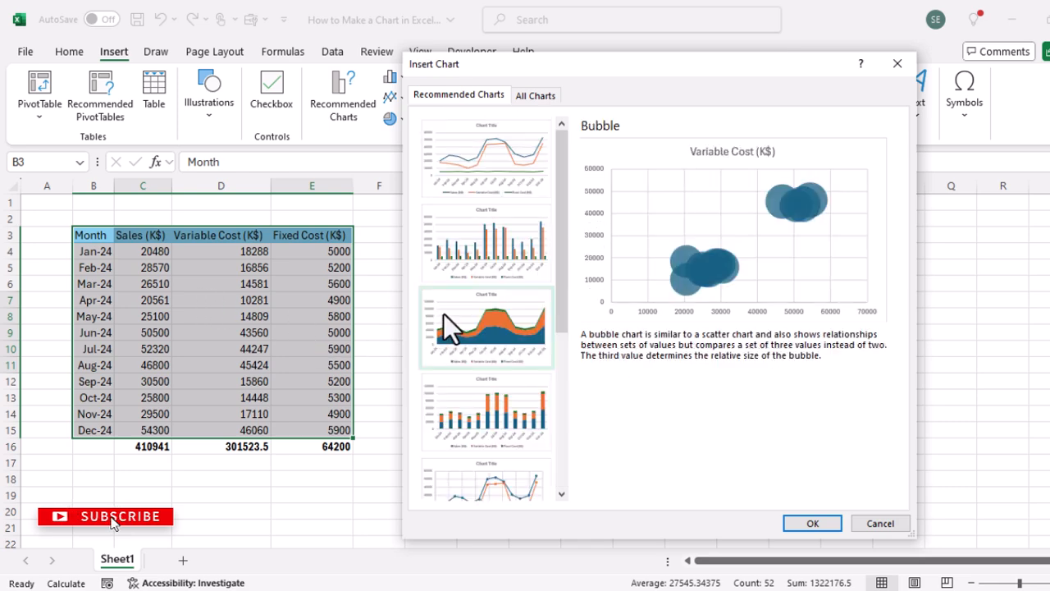
click(492, 160)
click(466, 223)
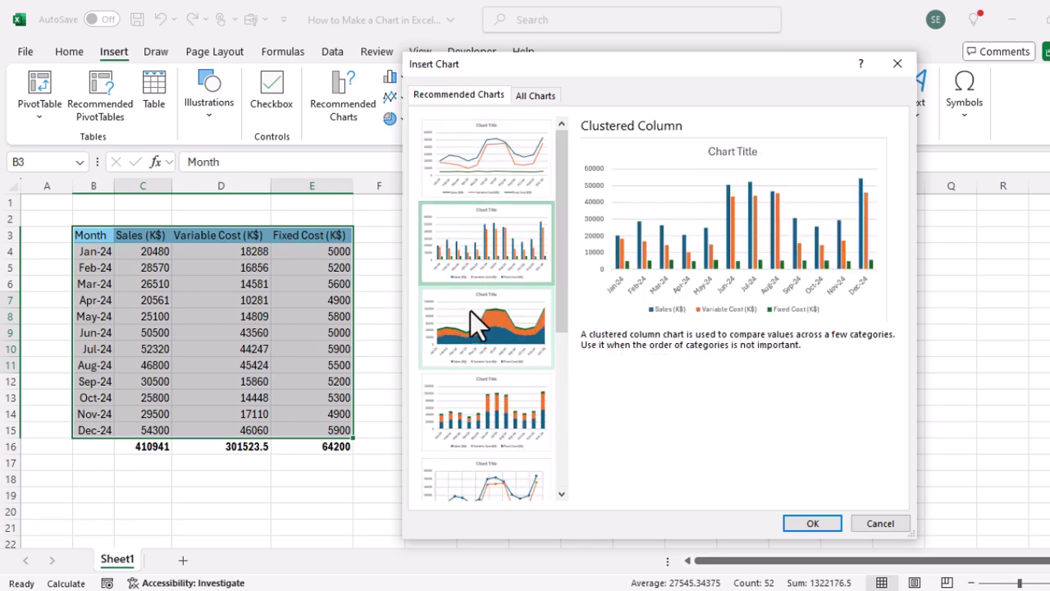
click(472, 328)
scroll(475, 355, down, 3)
click(492, 369)
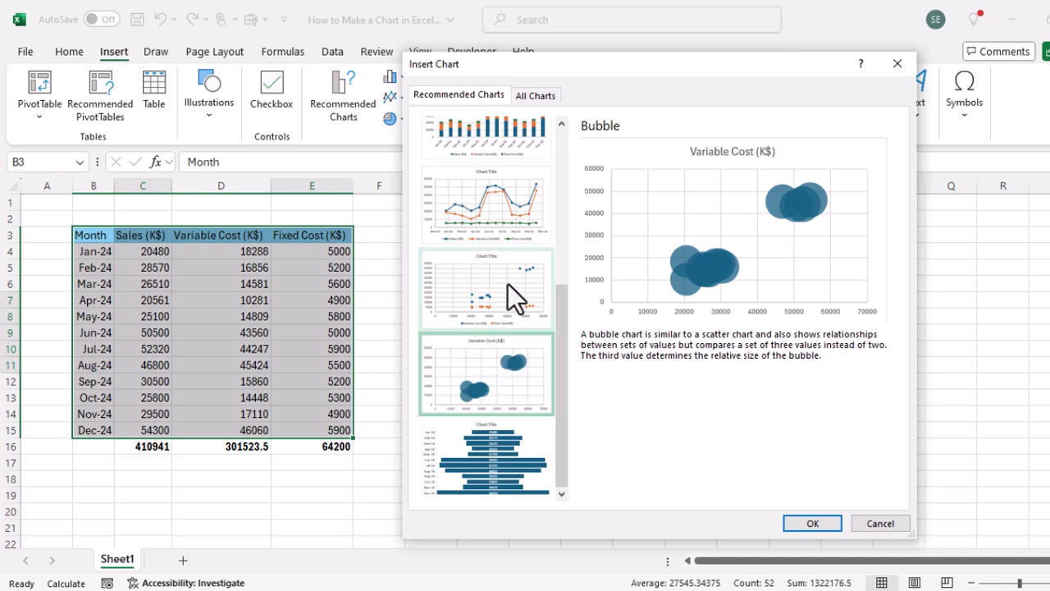
scroll(508, 311, up, 3)
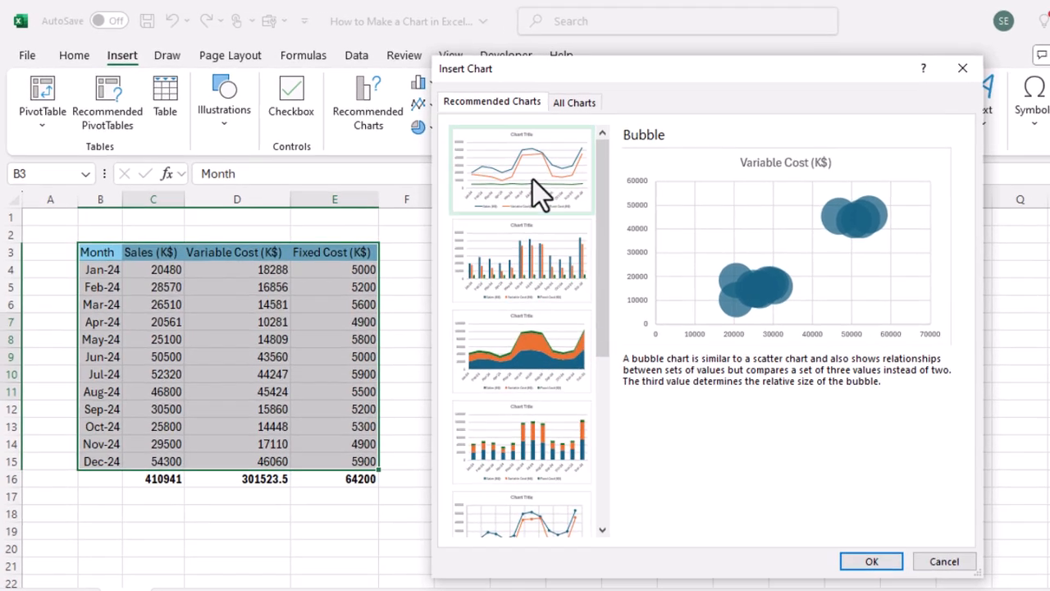
Insert the recommended Line chart of the monthly figures and place it beside the table, near row 2.
click(488, 179)
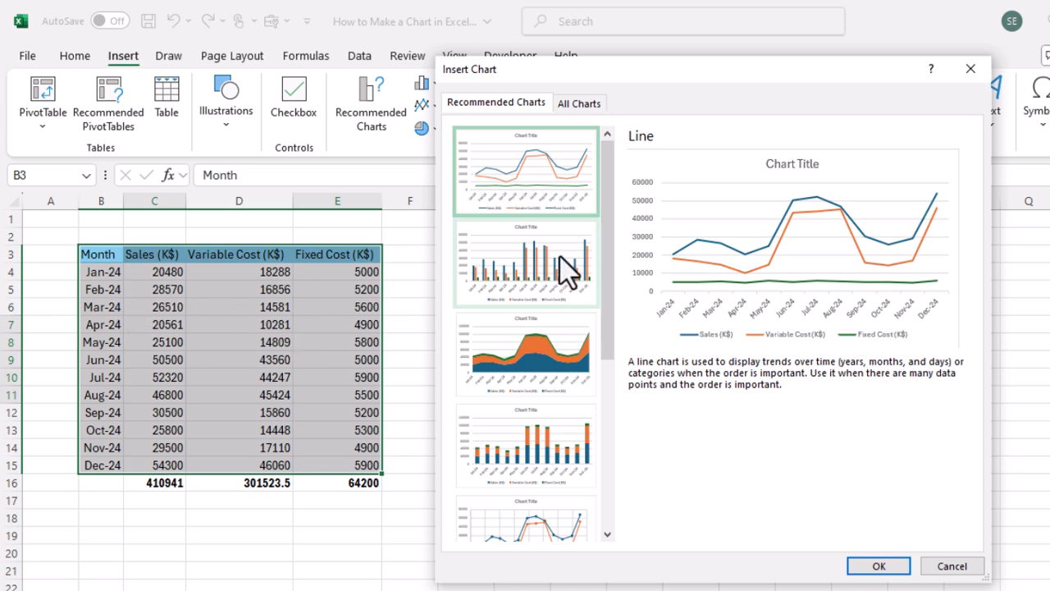
click(879, 566)
drag(530, 281, 577, 241)
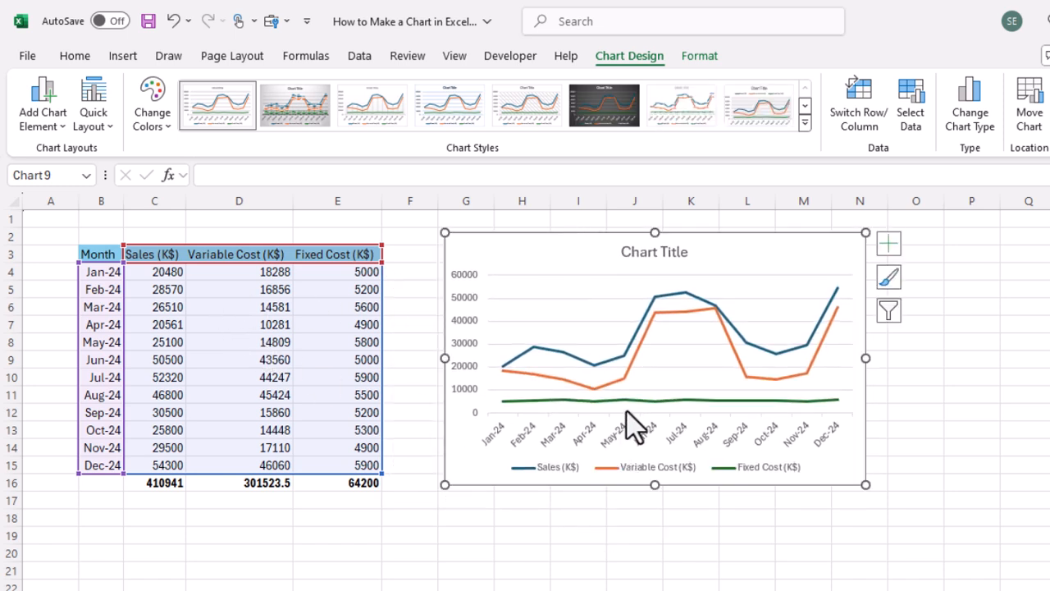
Replace the line chart's placeholder title with "SALES, VC and FC".
click(663, 253)
double_click(633, 252)
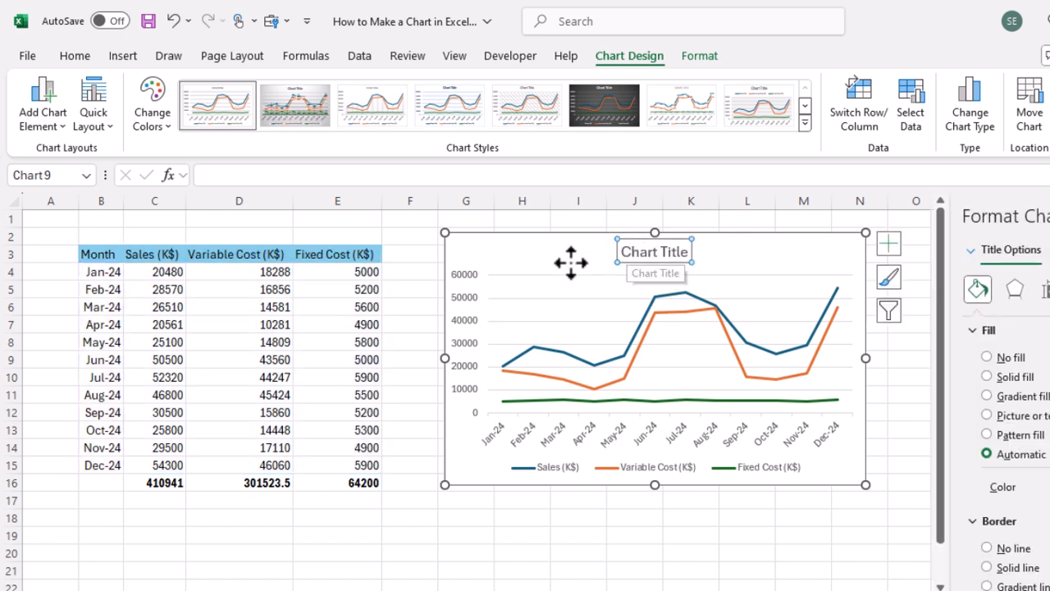
drag(621, 254, 697, 253)
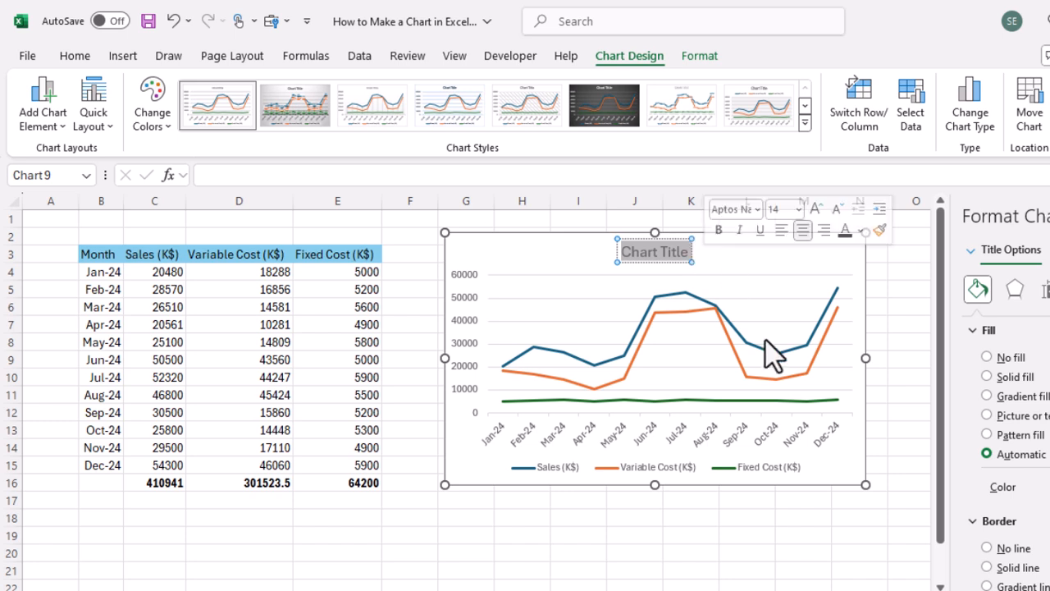
text(SALES)
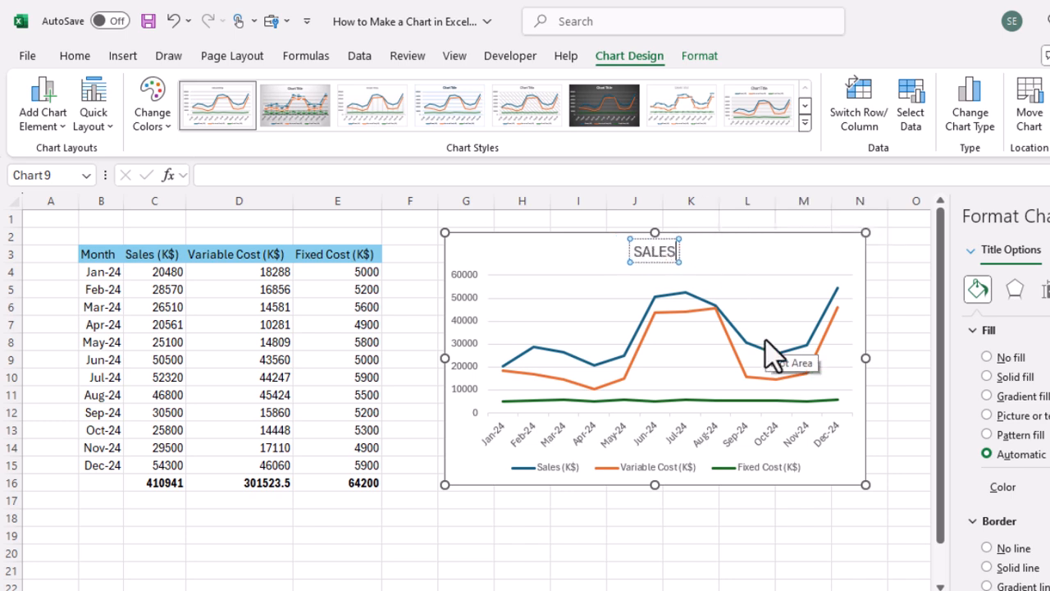
text(, VC and FC)
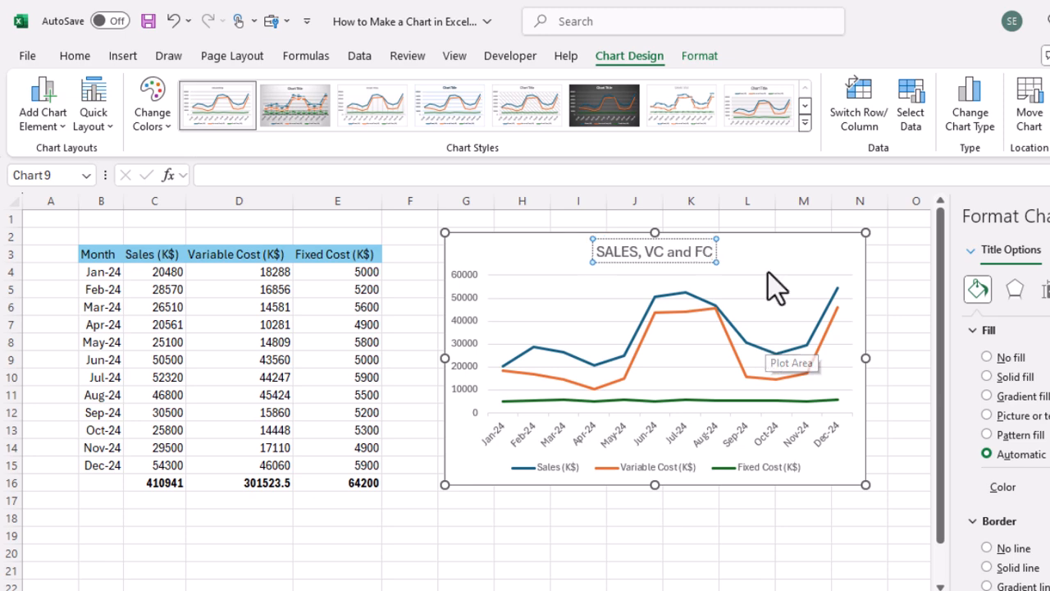
click(909, 253)
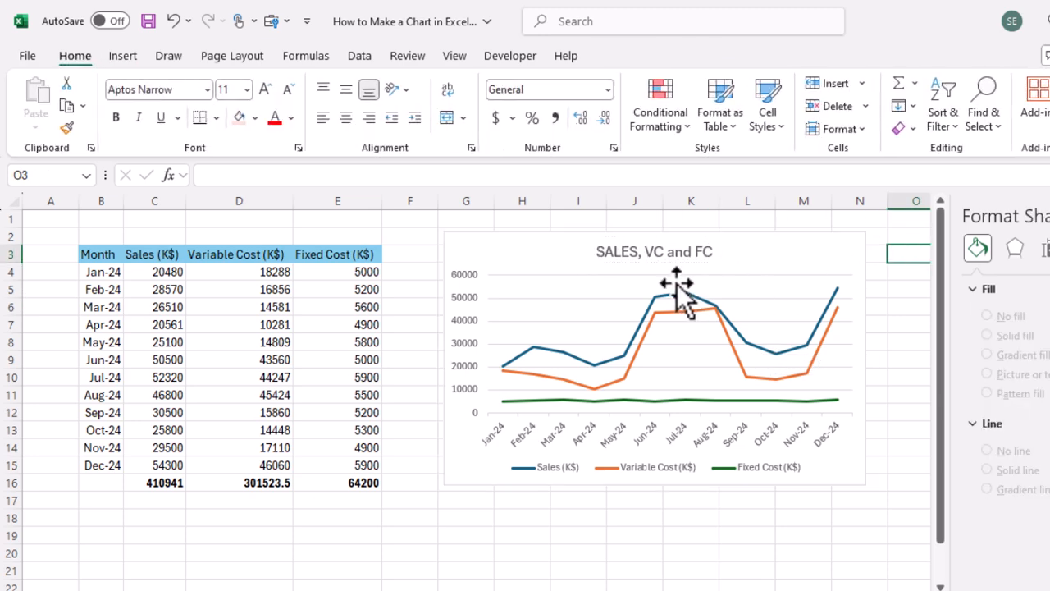
Format the chart title in black, bold text.
click(694, 259)
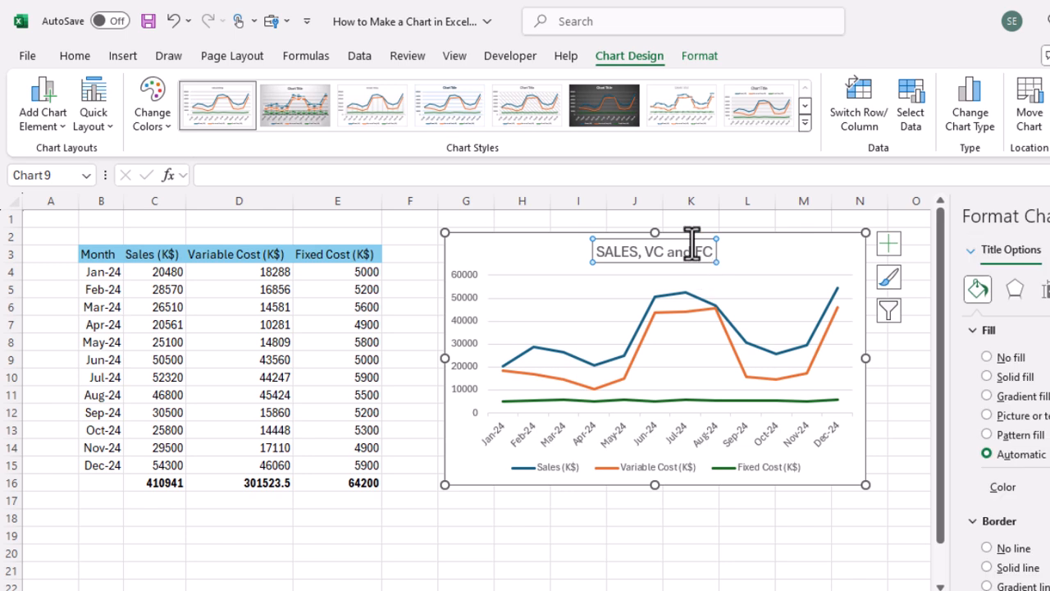
click(75, 56)
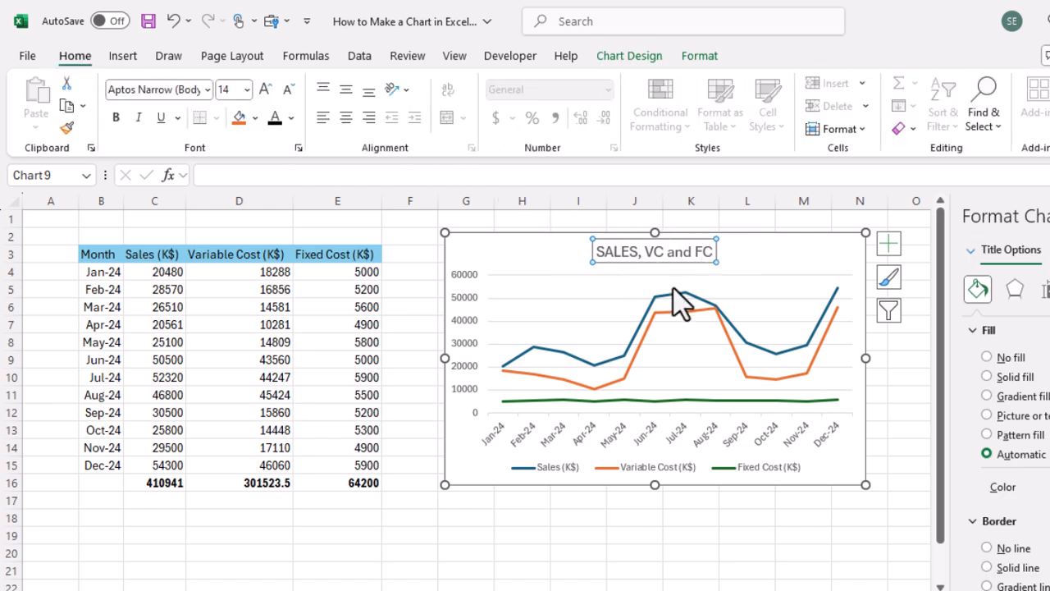
click(274, 119)
click(116, 118)
click(909, 235)
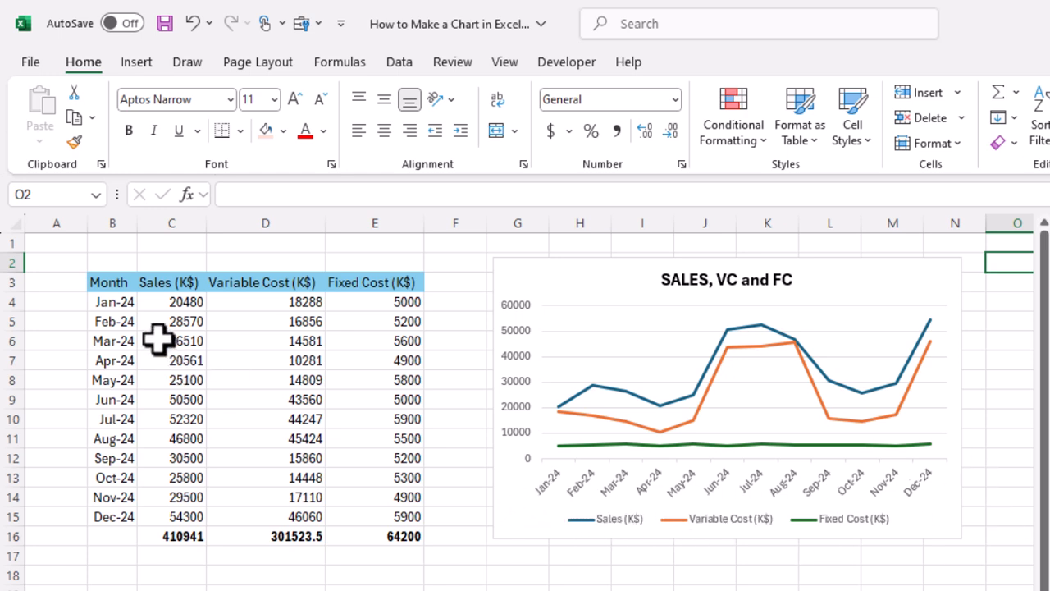
Examine the month cells B4:B15 and the line chart's value axis, chart area and legend.
drag(120, 301, 113, 517)
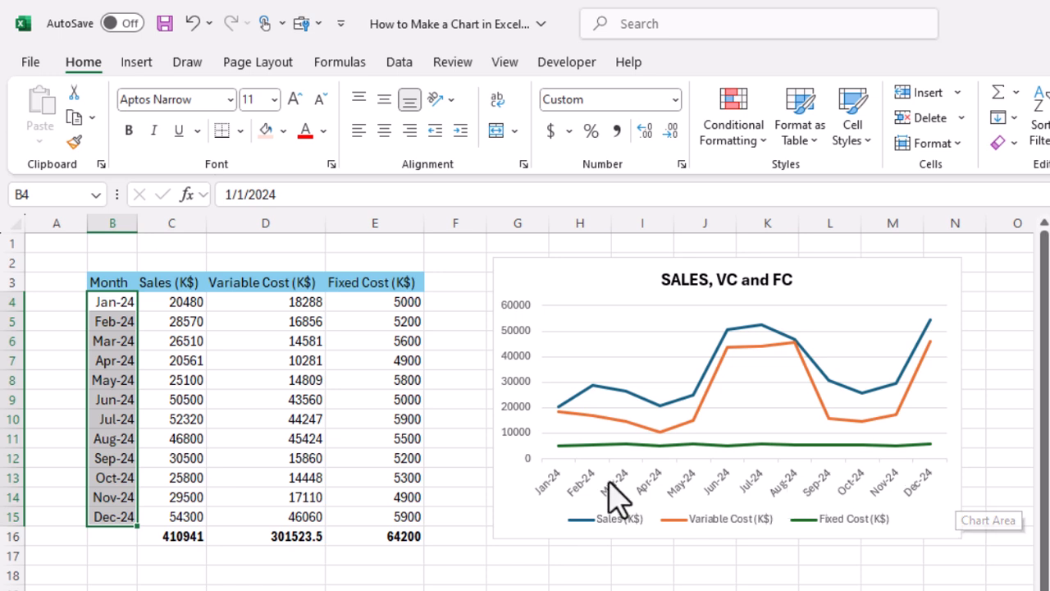
click(517, 386)
click(520, 275)
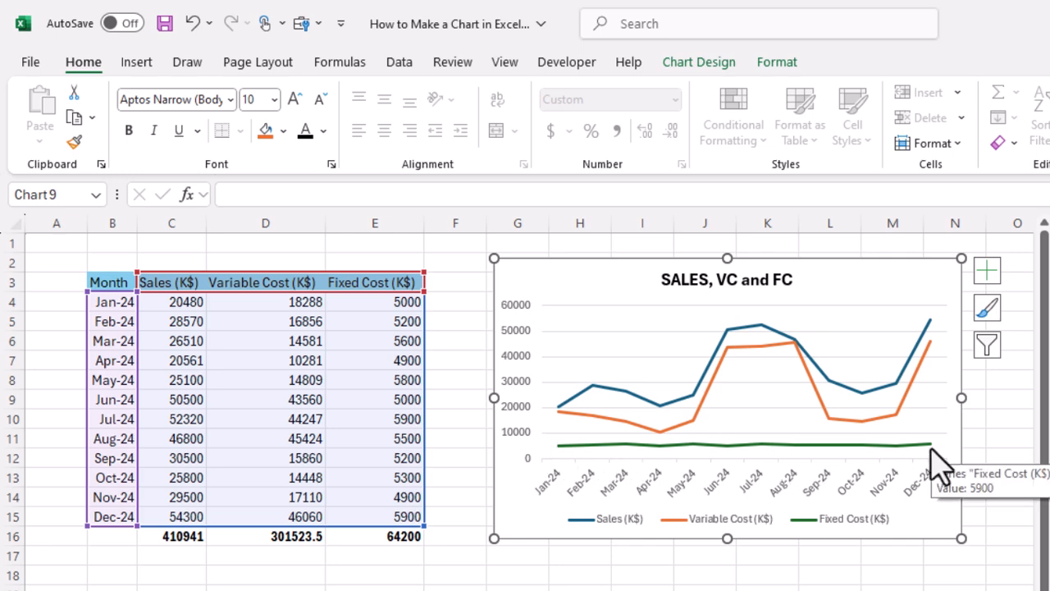
click(905, 548)
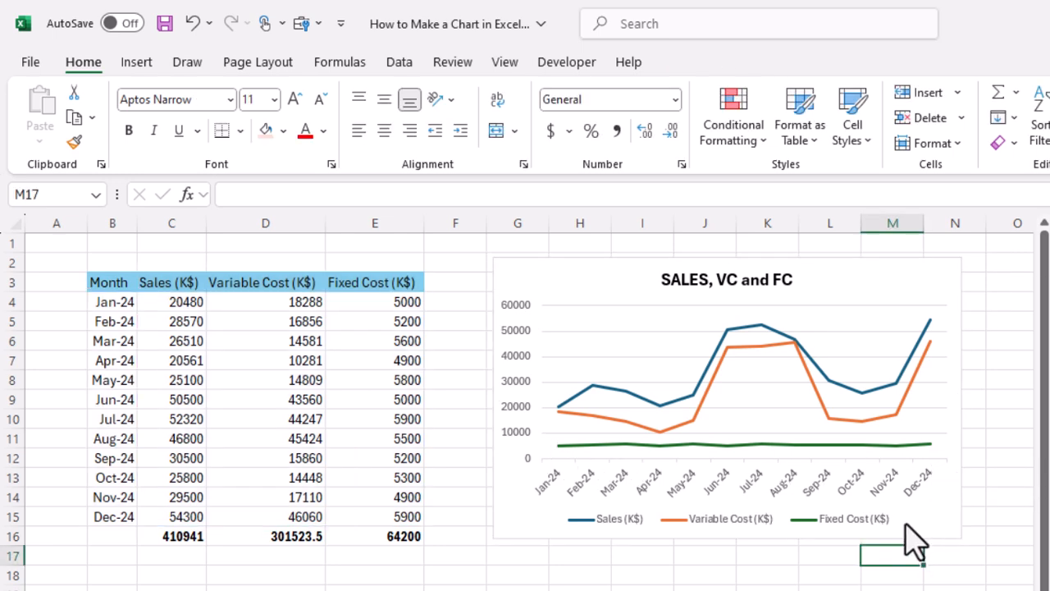
click(893, 522)
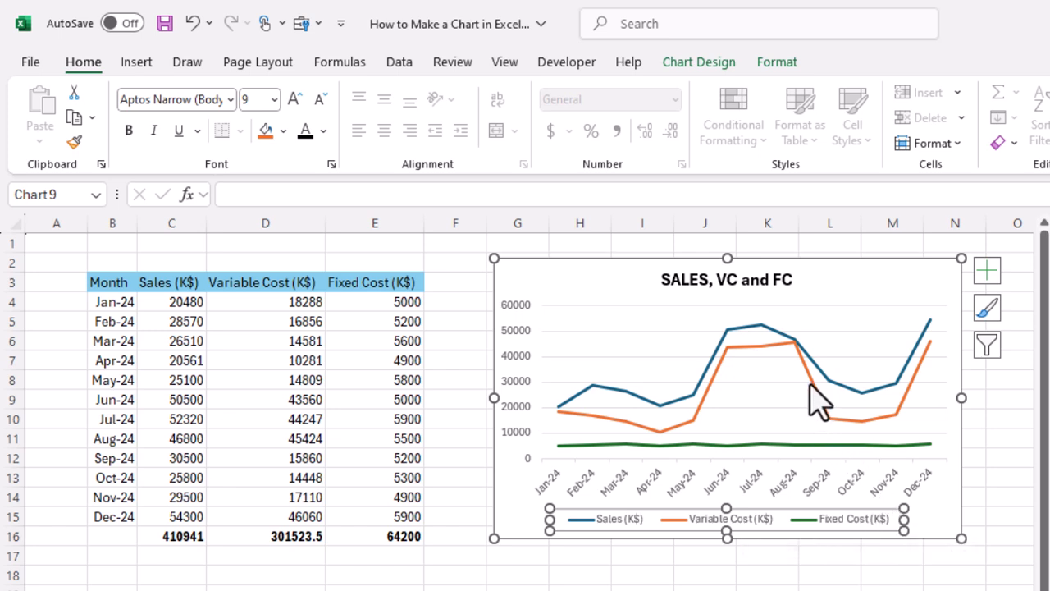
Recolor the Variable Cost (K$) line in the chart to standard red.
click(696, 421)
double_click(695, 418)
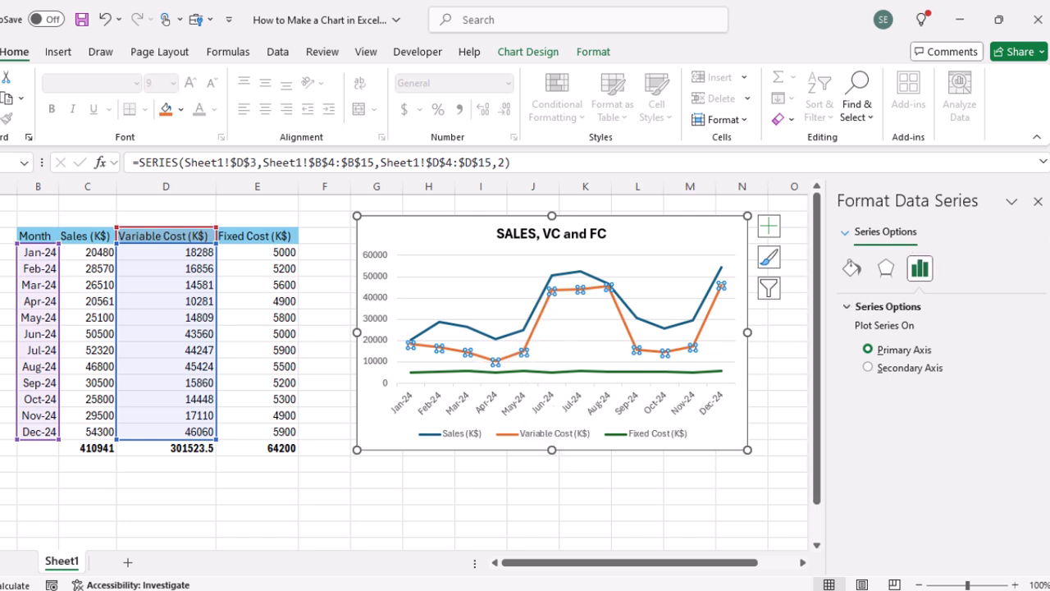
click(848, 274)
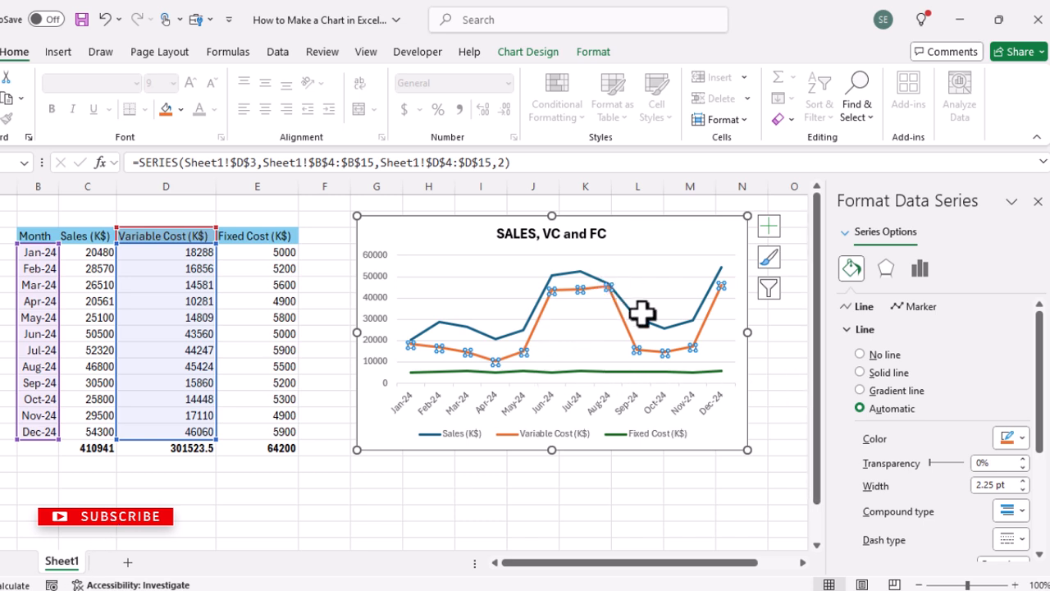
click(1015, 439)
click(935, 392)
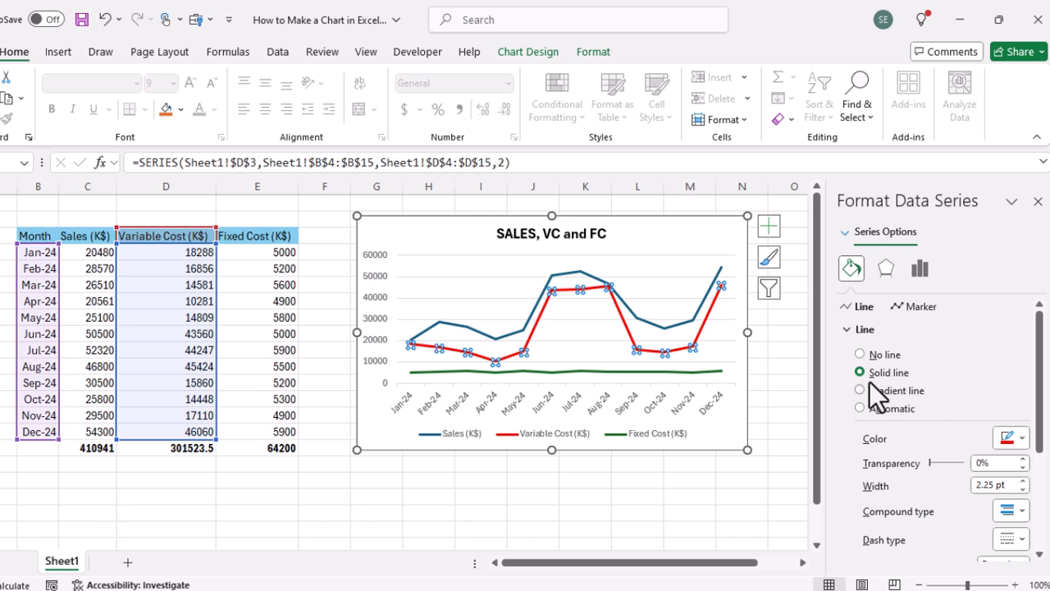
Recolor the Fixed Cost (K$) line in the chart to standard blue.
click(607, 371)
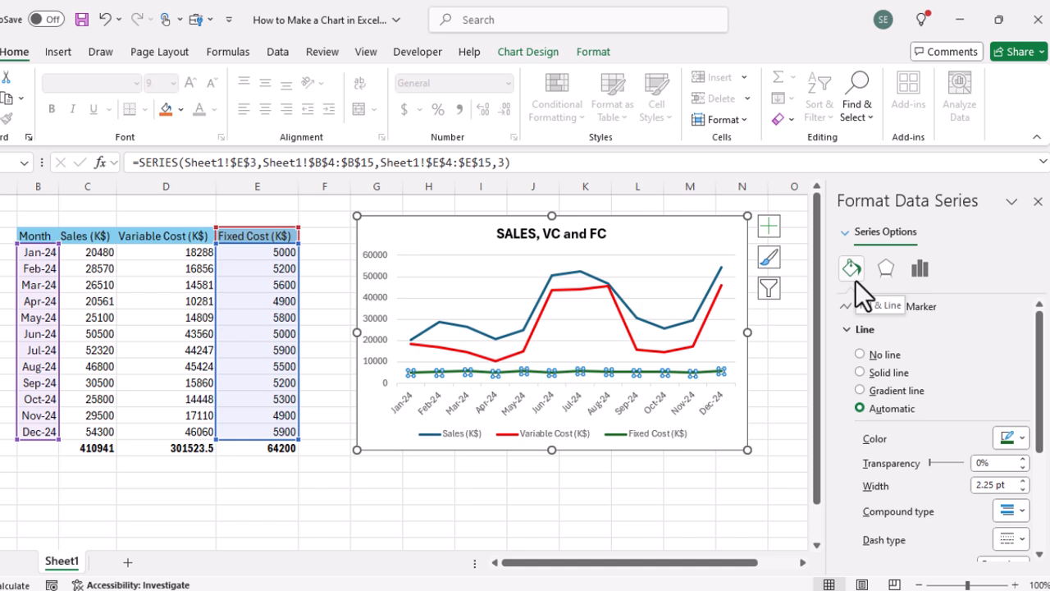
click(1020, 437)
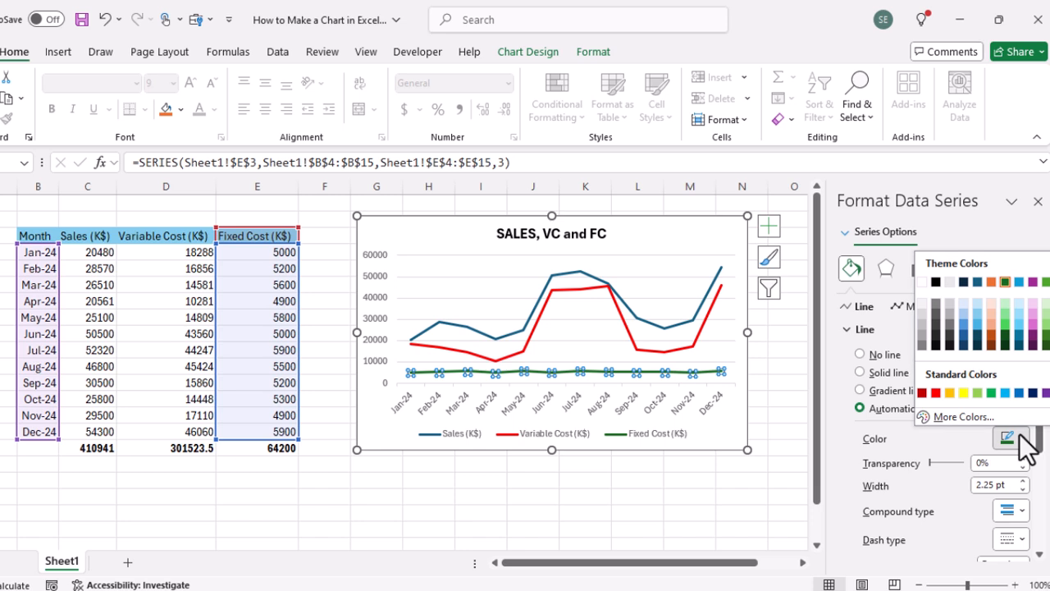
click(1019, 392)
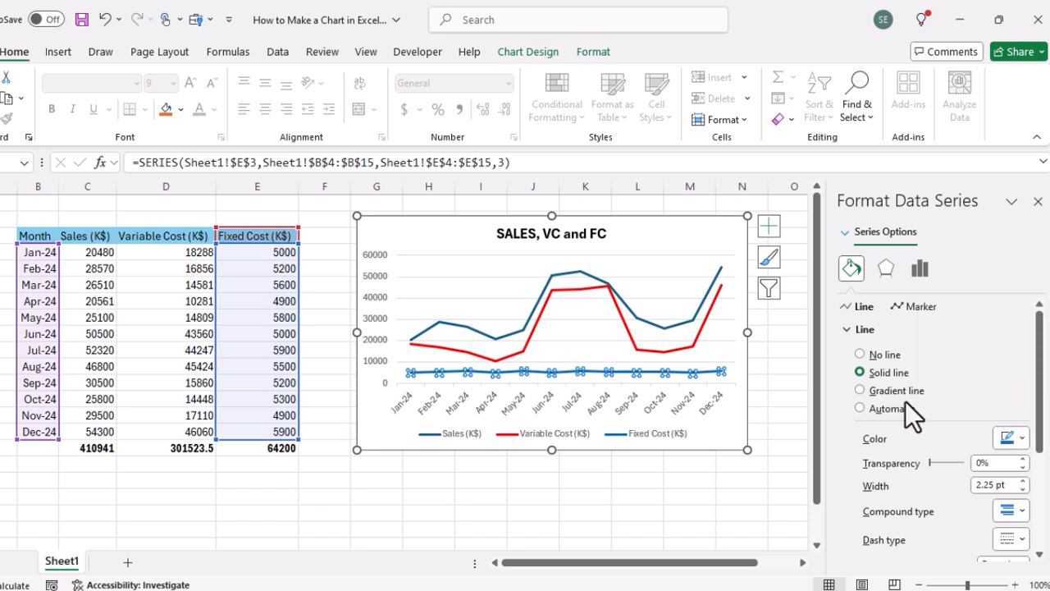
click(591, 492)
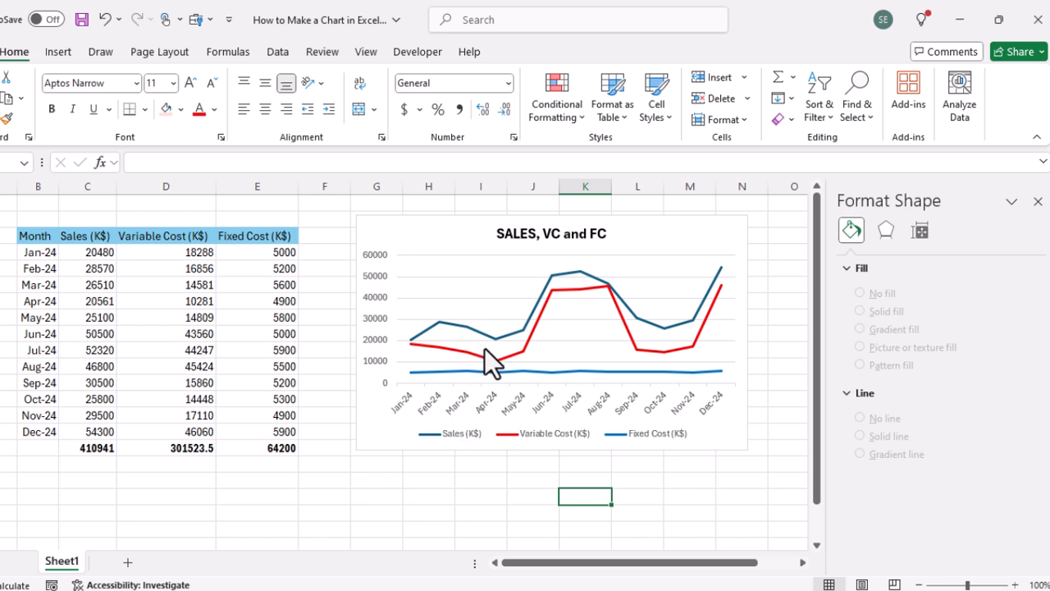
Recolor the Sales (K$) line in the chart to standard green.
click(495, 339)
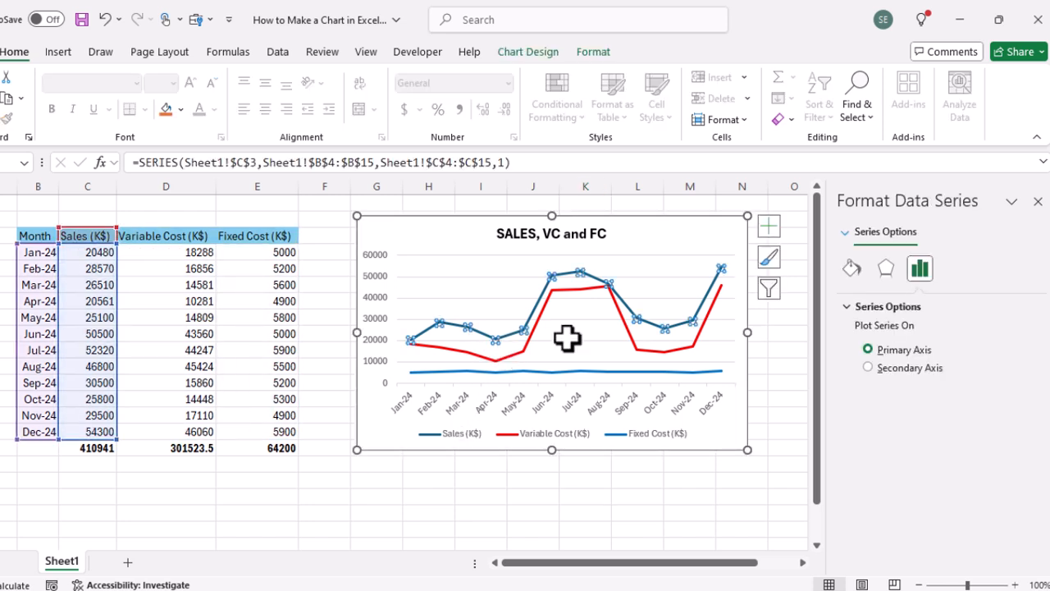
click(852, 269)
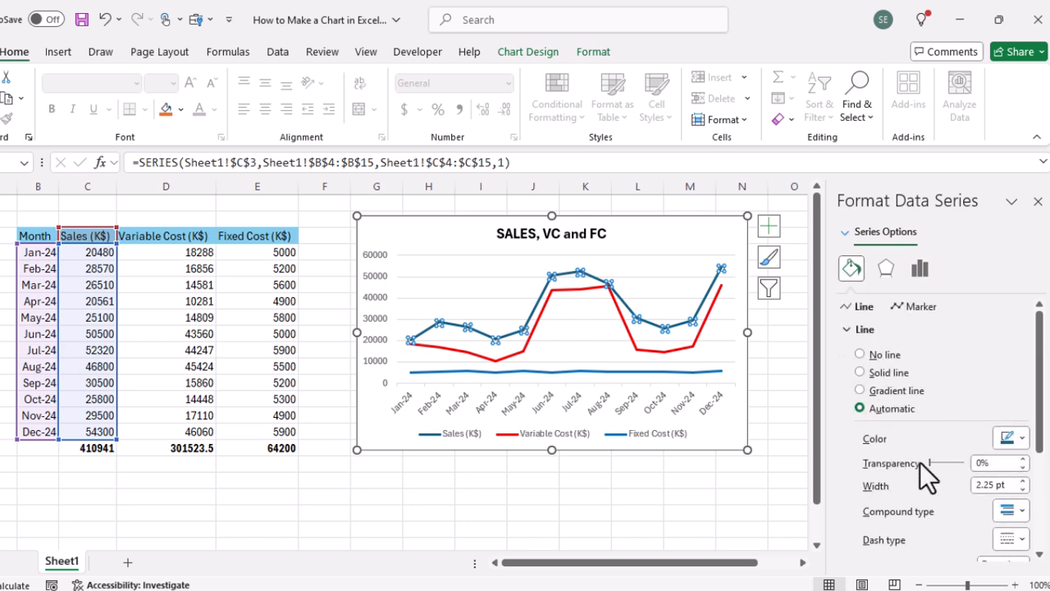
click(1017, 440)
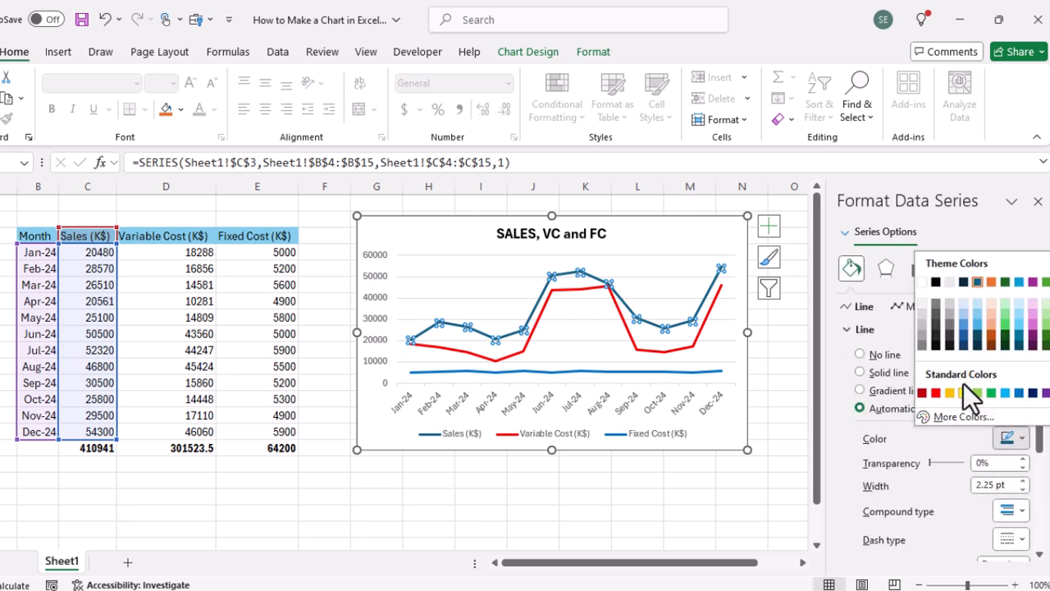
click(985, 390)
click(603, 483)
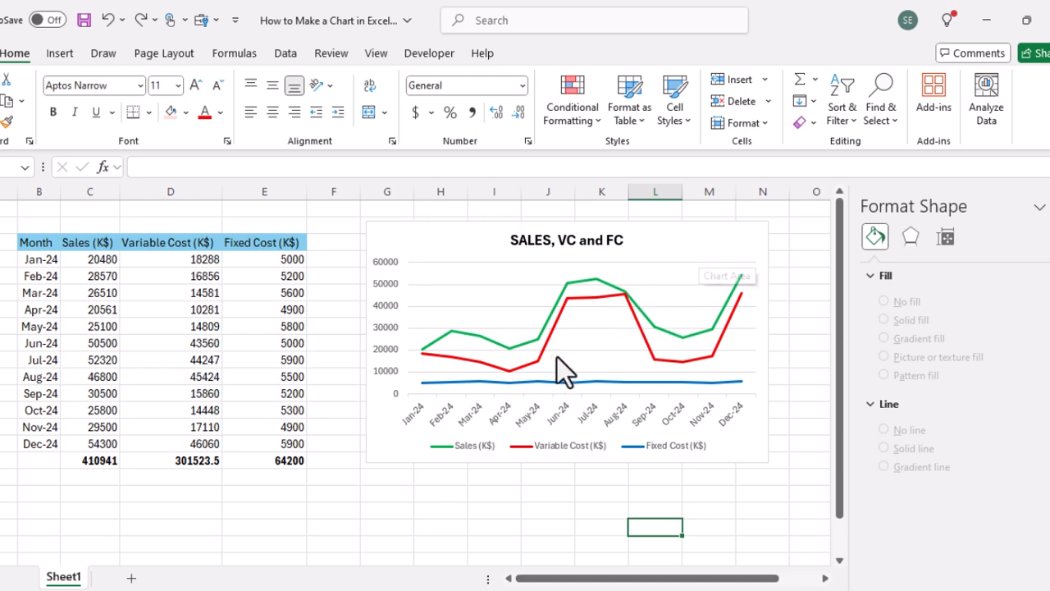
Start changing the chart type to Combo and move the dialog aside to uncover the chart.
click(741, 236)
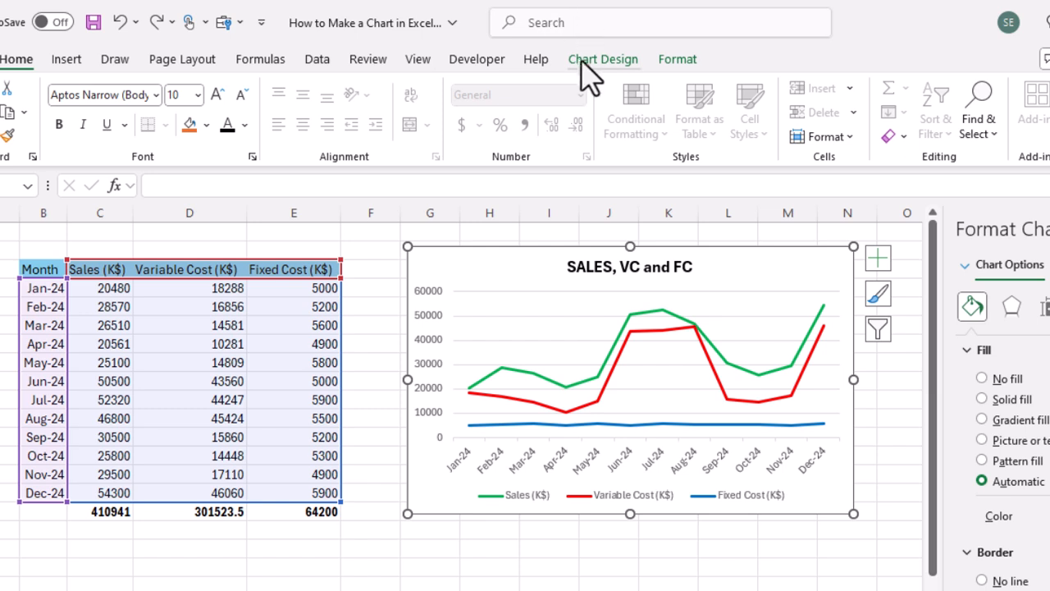
click(533, 59)
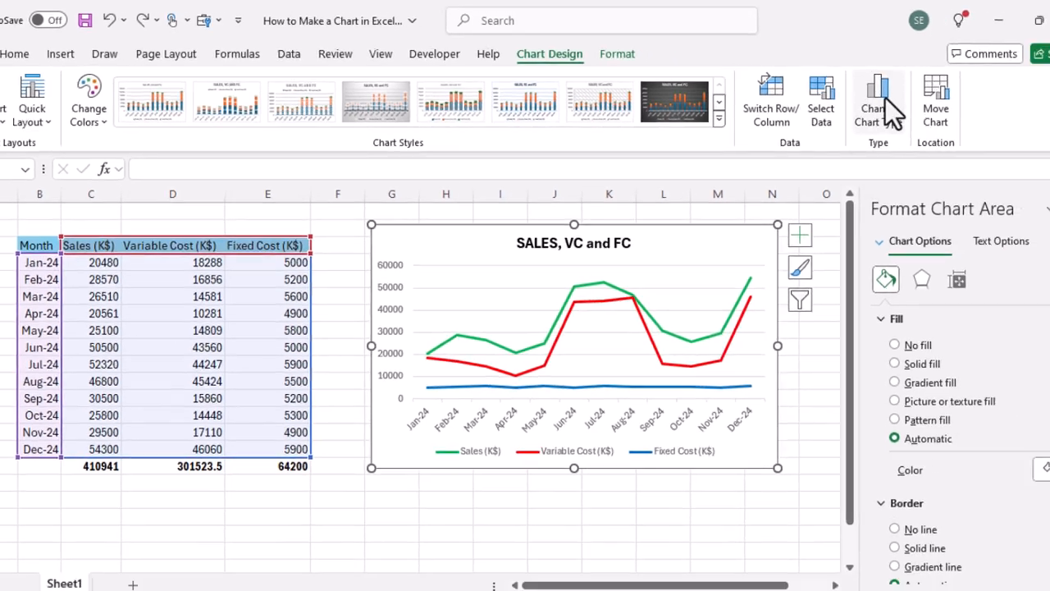
click(970, 111)
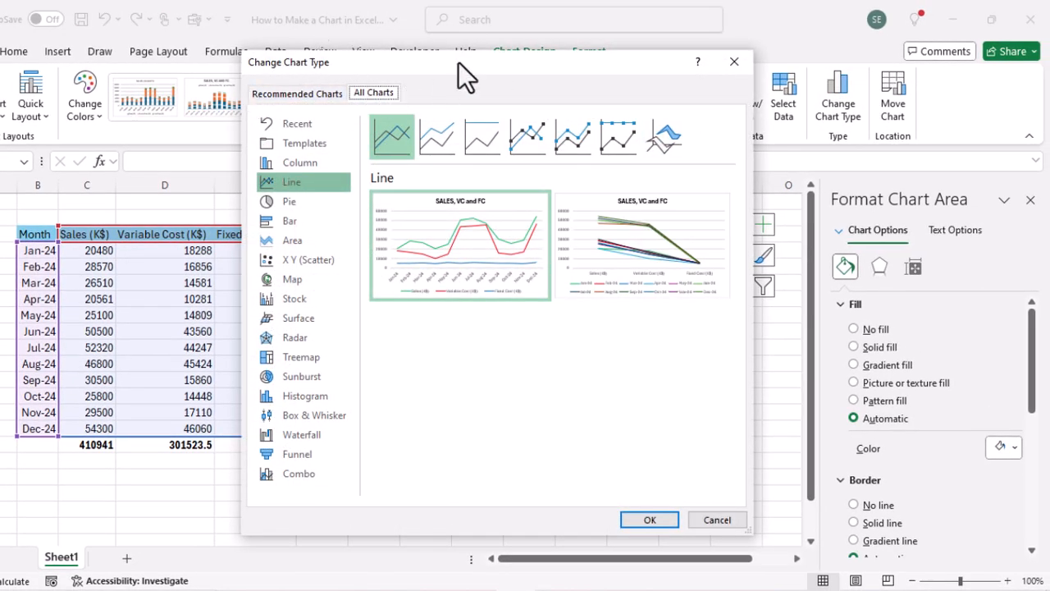
click(308, 476)
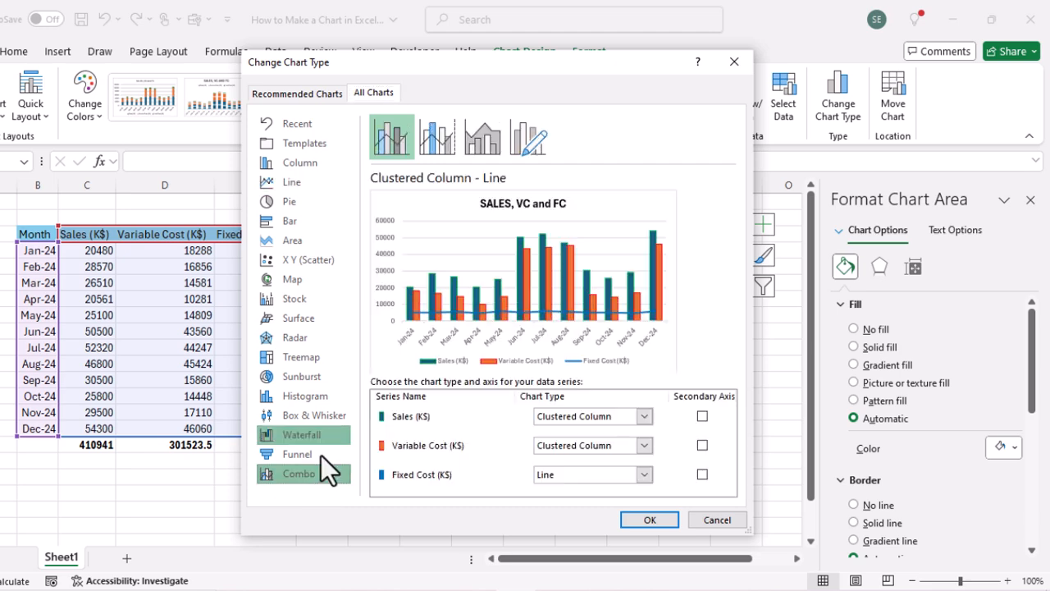
drag(554, 63, 246, 22)
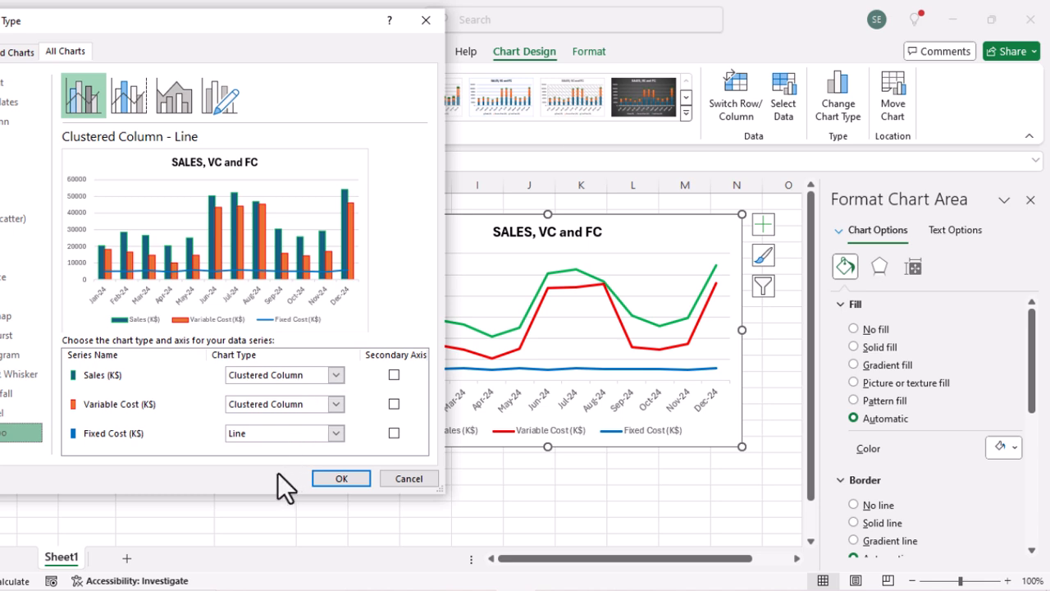
Set the Sales series to Line and the Variable Cost and Fixed Cost series to Stacked Column, and apply the combination.
click(324, 373)
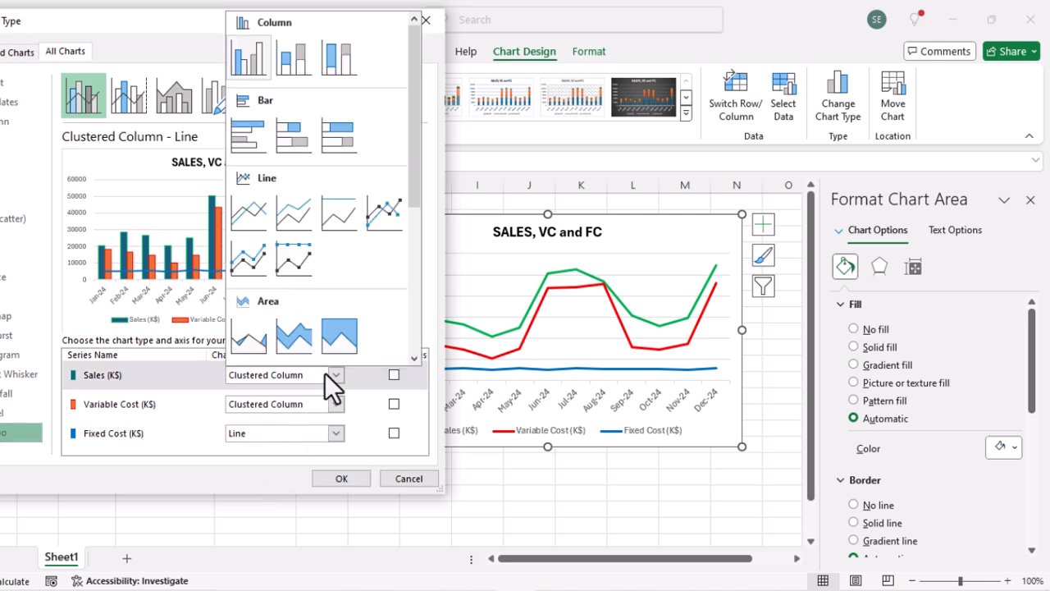
click(264, 217)
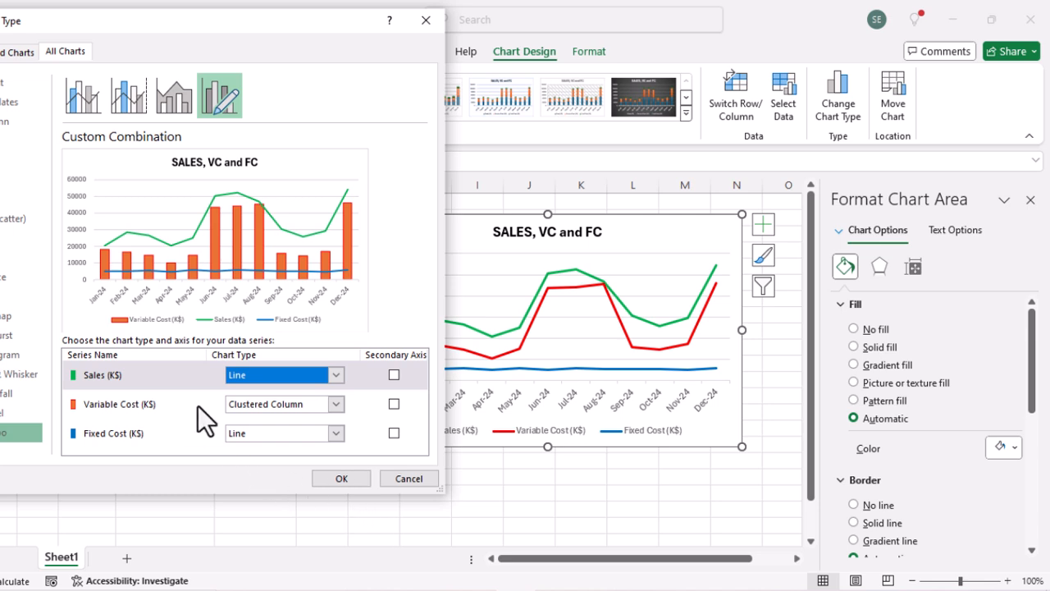
click(326, 407)
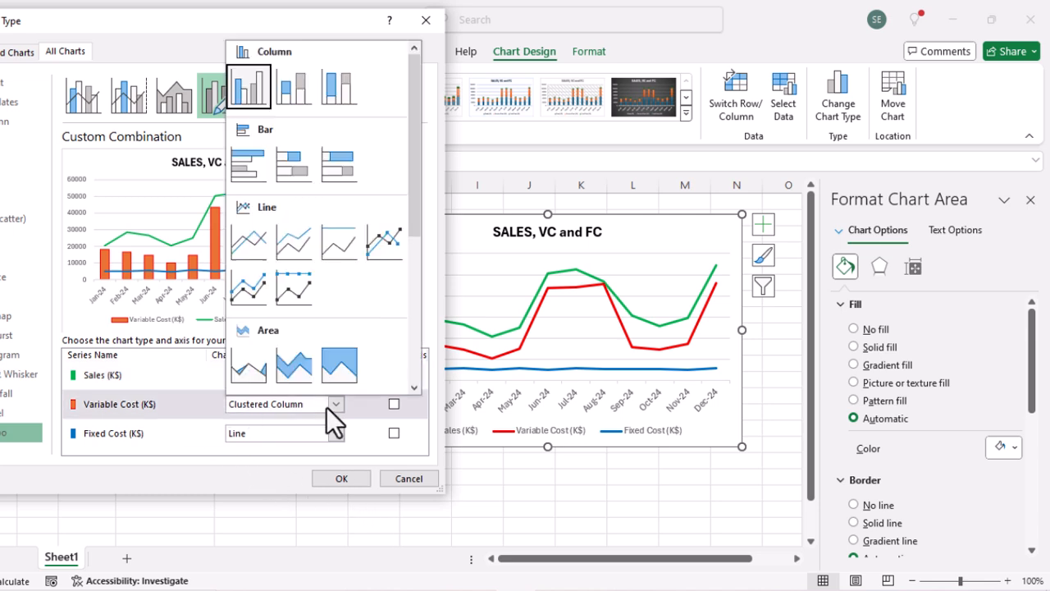
click(282, 90)
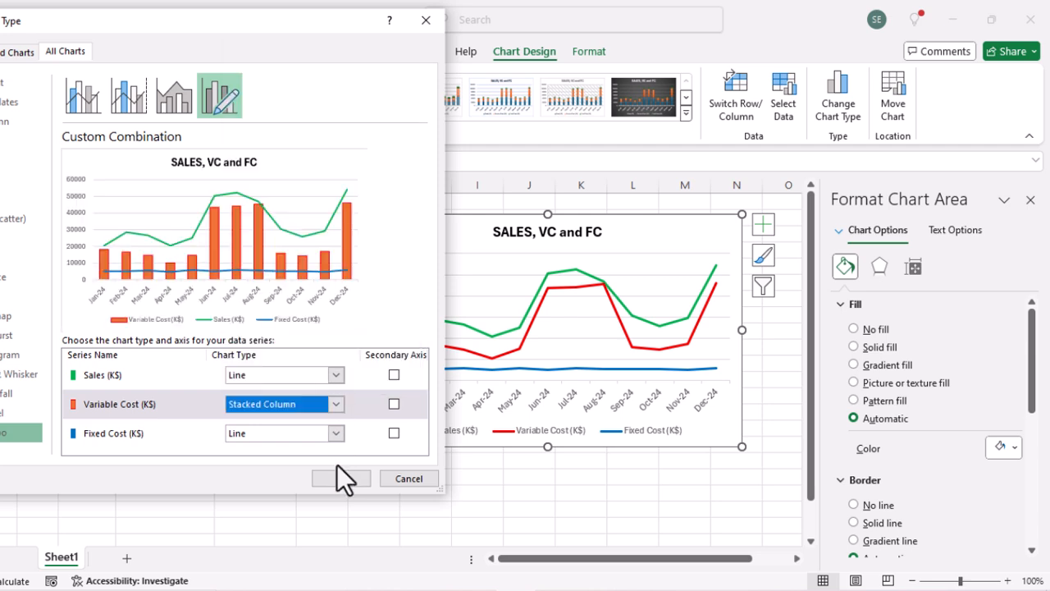
click(337, 433)
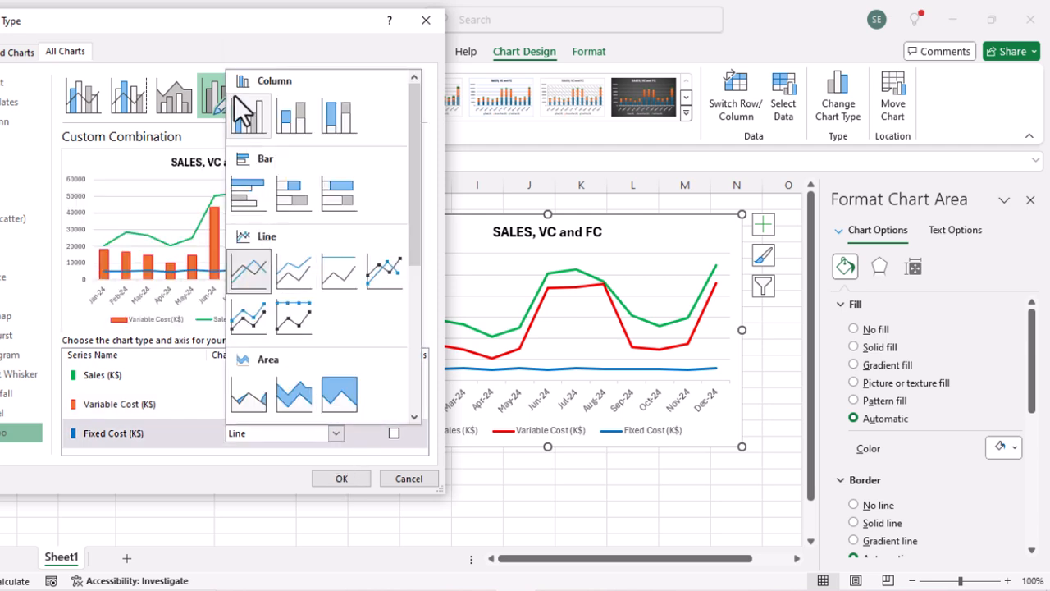
click(287, 114)
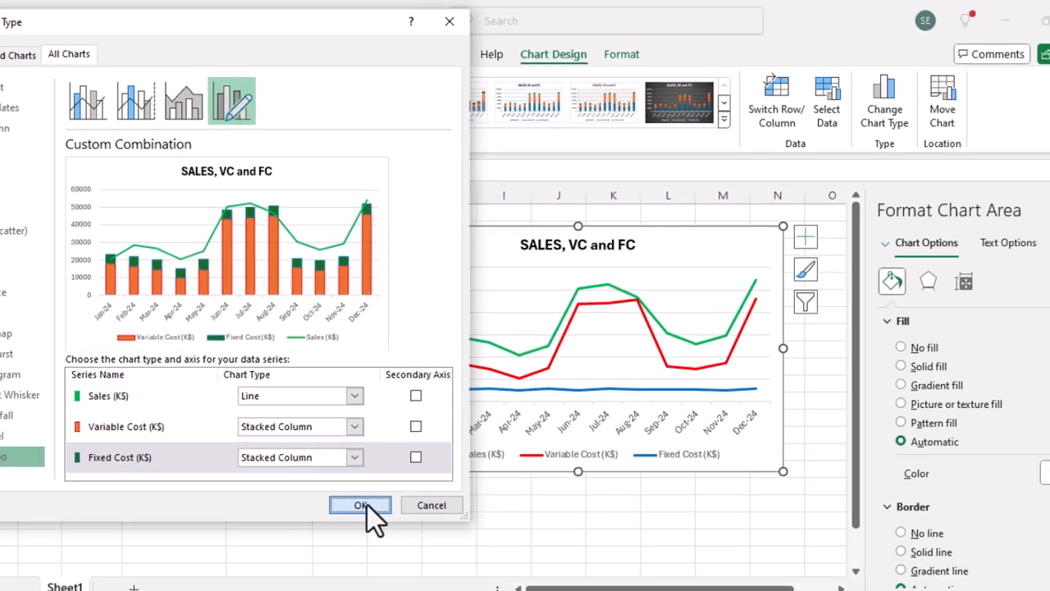
click(341, 478)
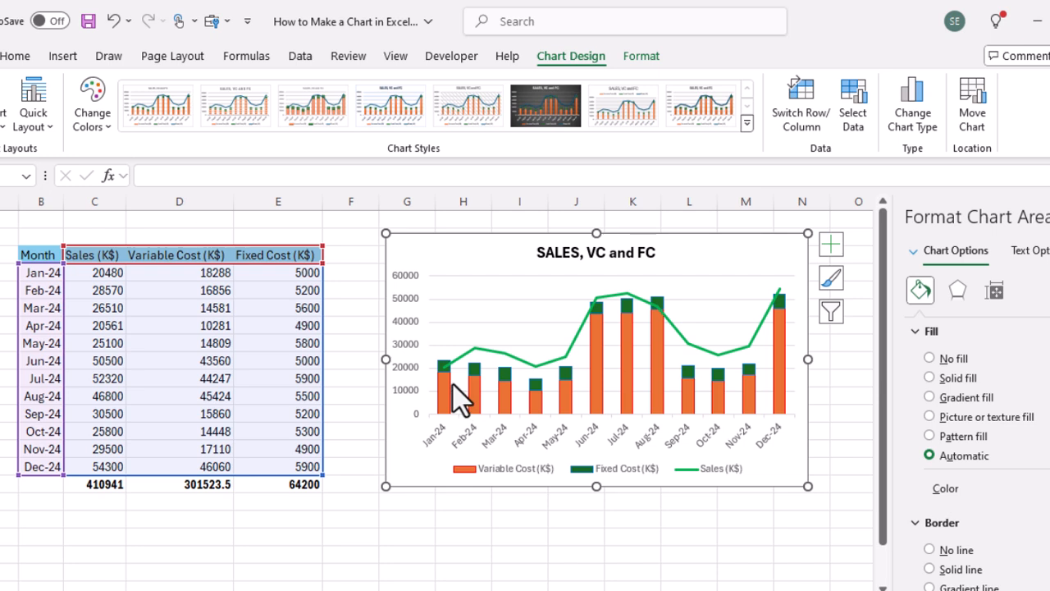
Move the combo chart slightly farther from the table, so its left edge lies within column G.
mouse_move(456, 400)
mouse_move(451, 367)
mouse_move(599, 301)
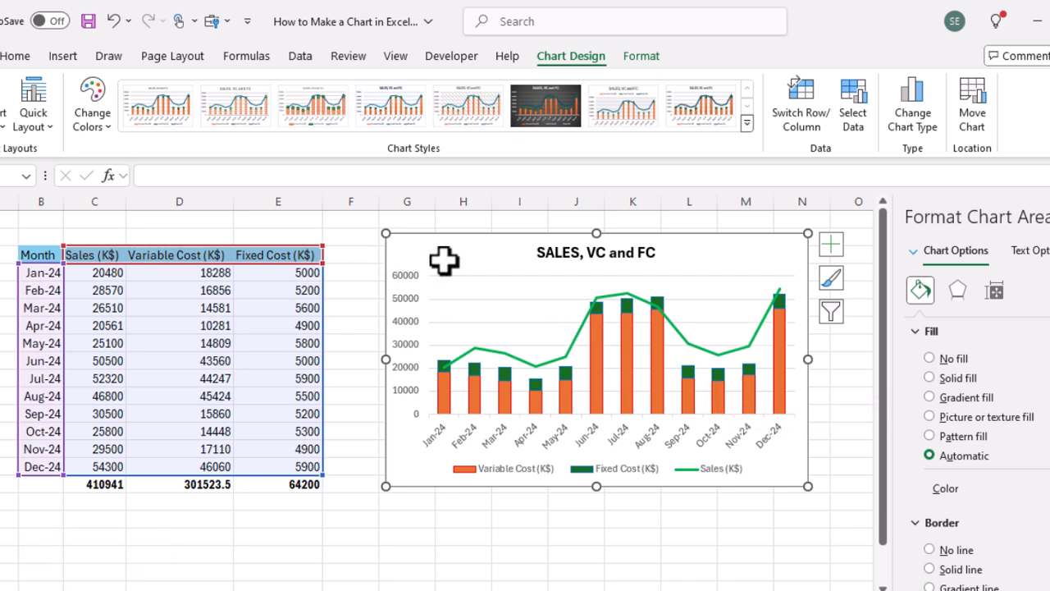
drag(447, 252, 481, 254)
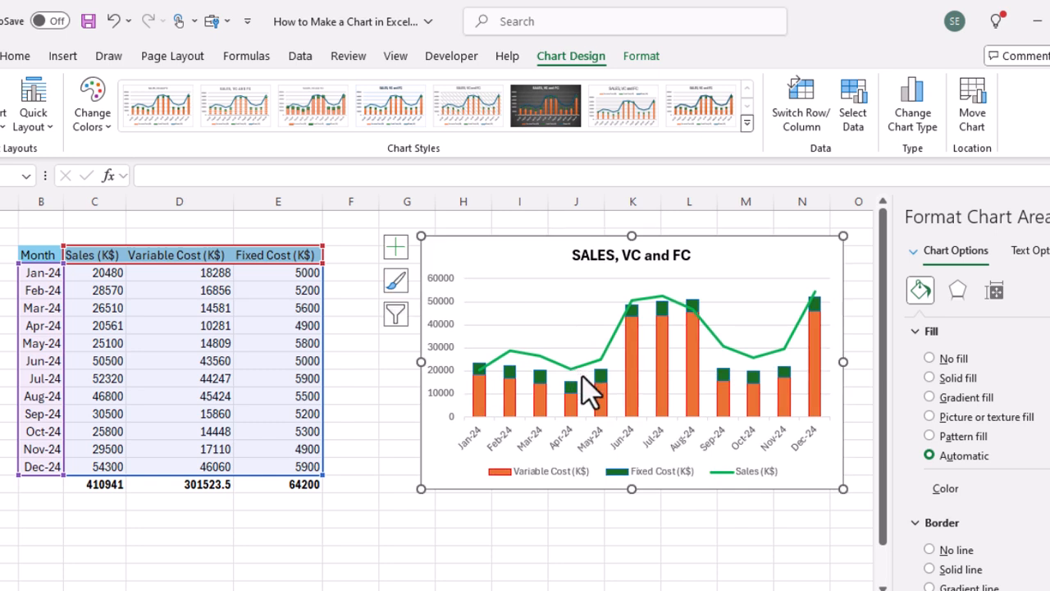
Calculate each month's profit by entering =C4-D4-E4 in F4 and filling the formula down to F15.
click(392, 395)
click(361, 276)
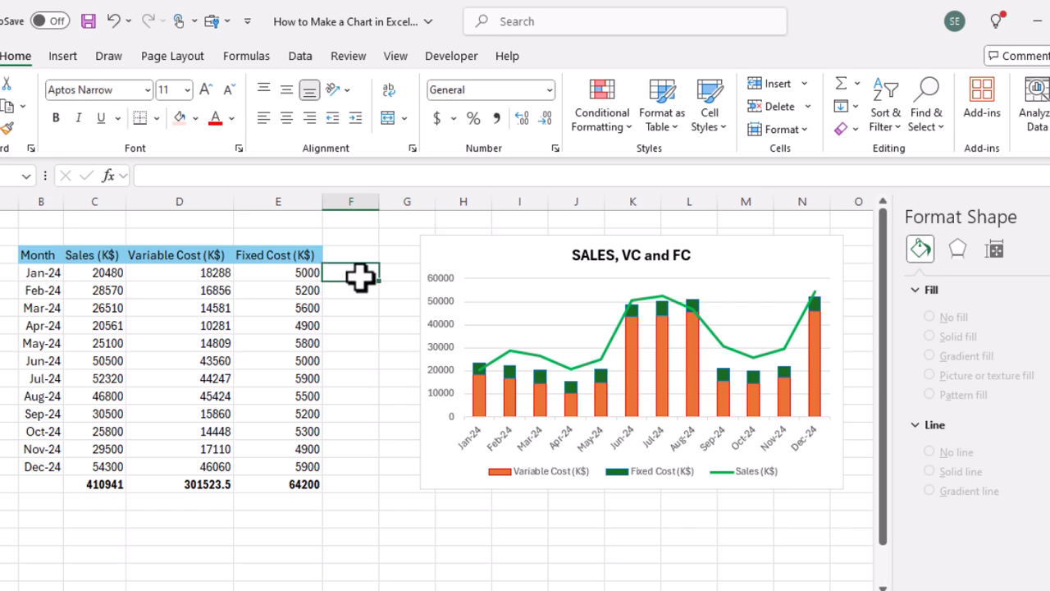
text(=)
key(Left)
key(Left)
key(Left)
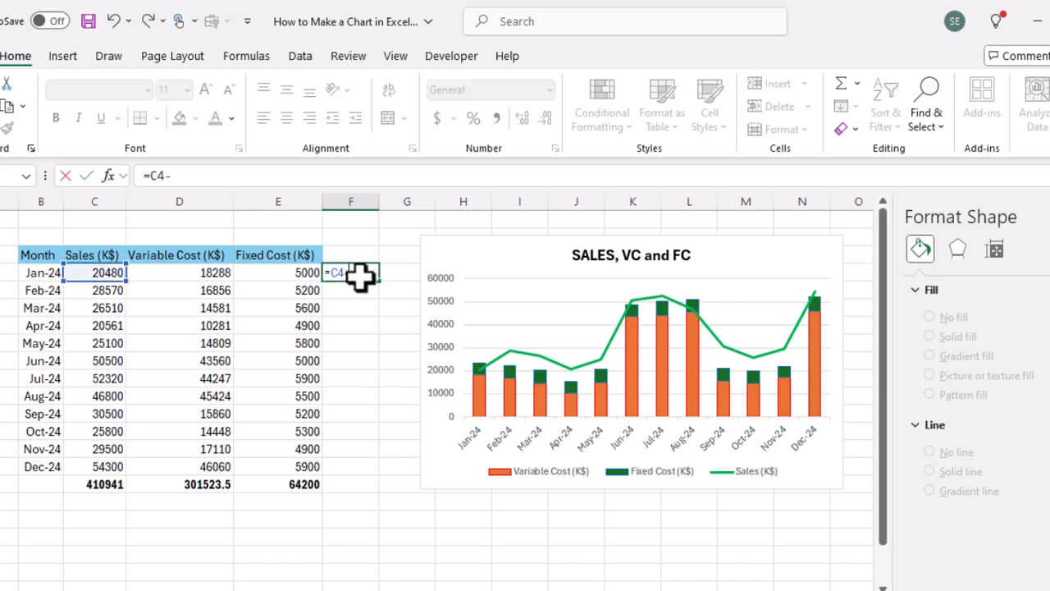
text(-)
key(Left)
key(Left)
text(-)
key(Left)
key(Return)
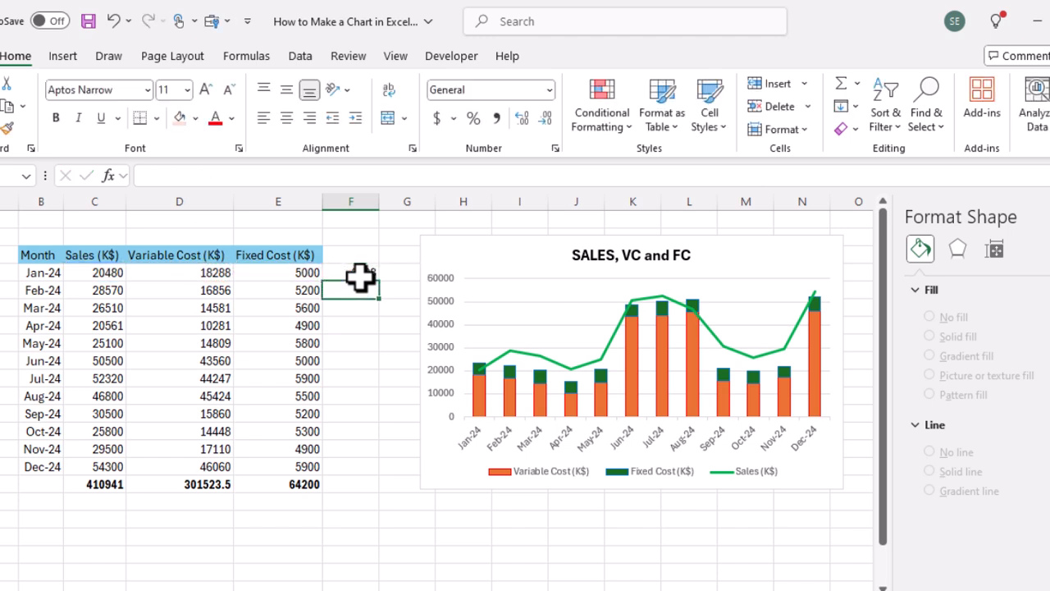
click(370, 271)
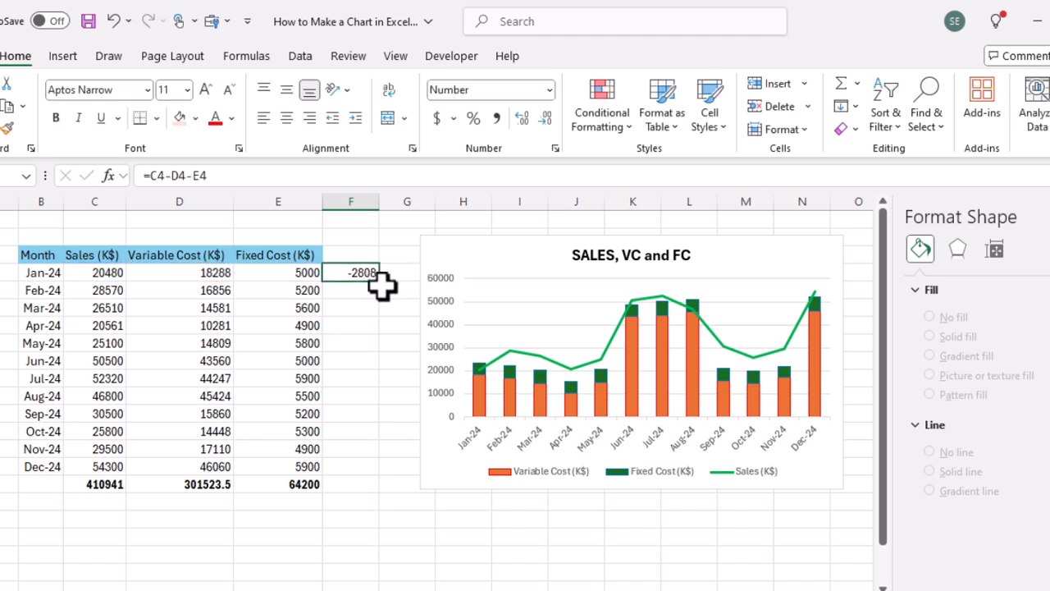
drag(378, 281, 363, 472)
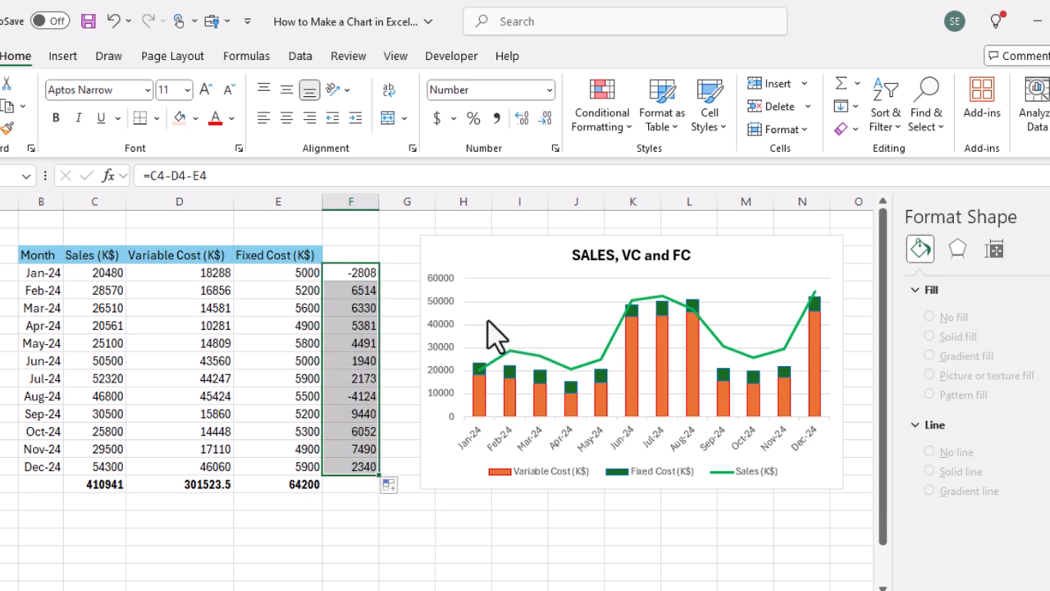
Examine the monthly profits in F4:F15 against the sales and cost figures and the combo chart.
click(60, 265)
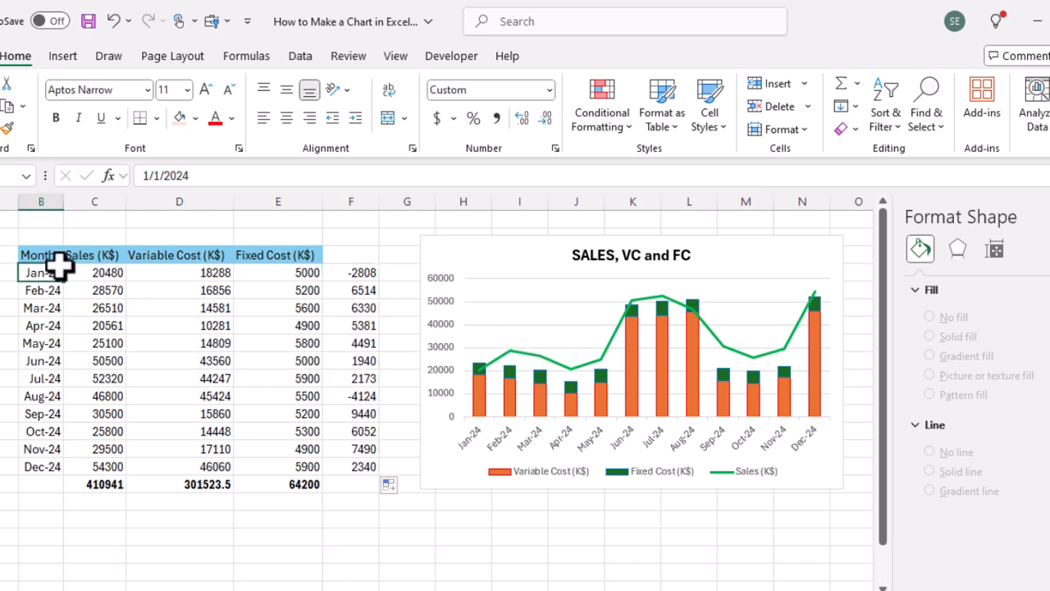
click(360, 269)
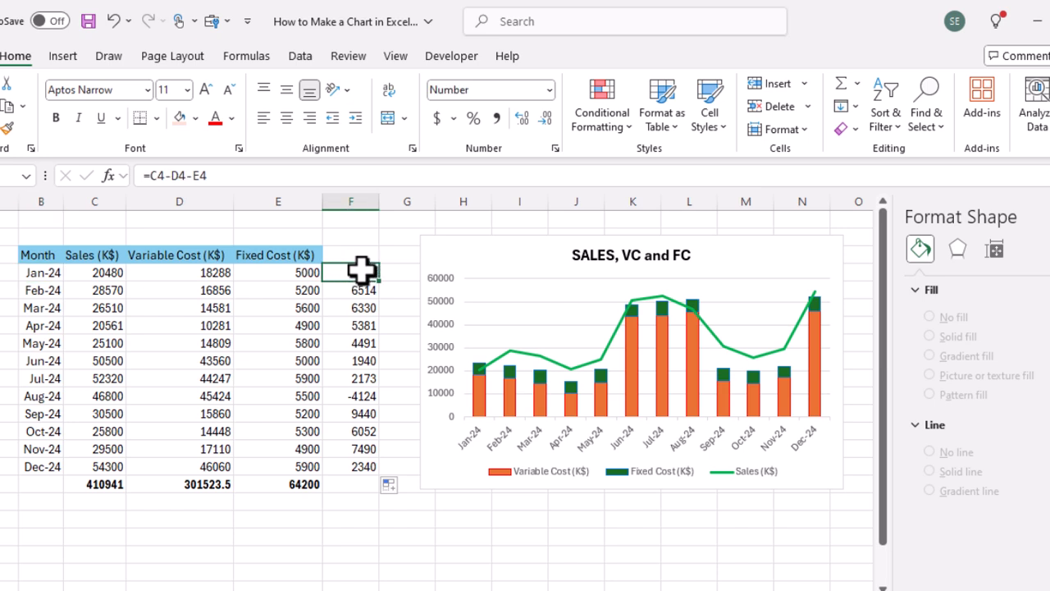
click(94, 275)
drag(219, 283, 279, 275)
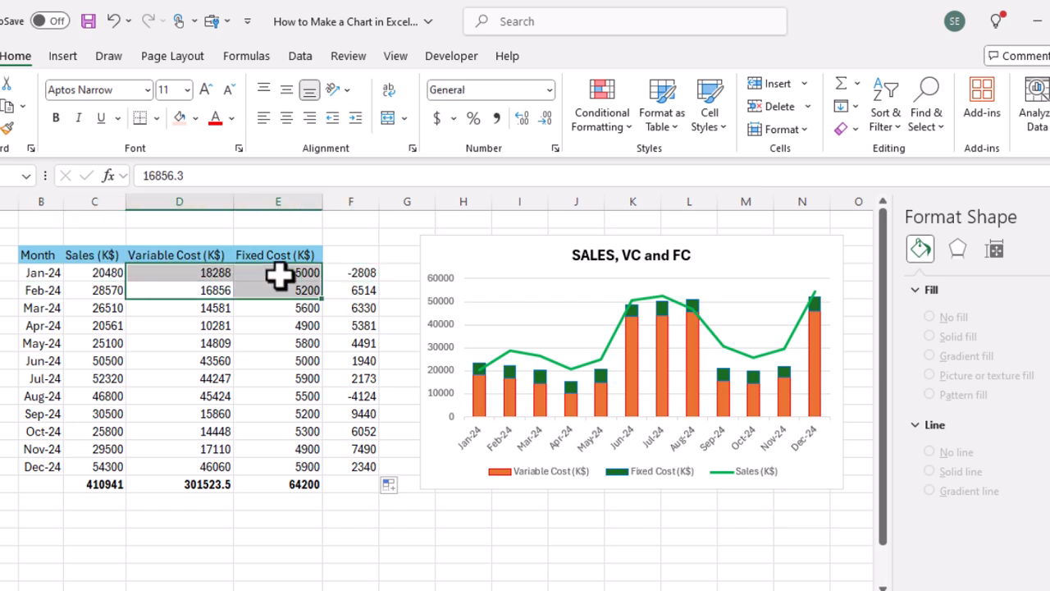
click(348, 272)
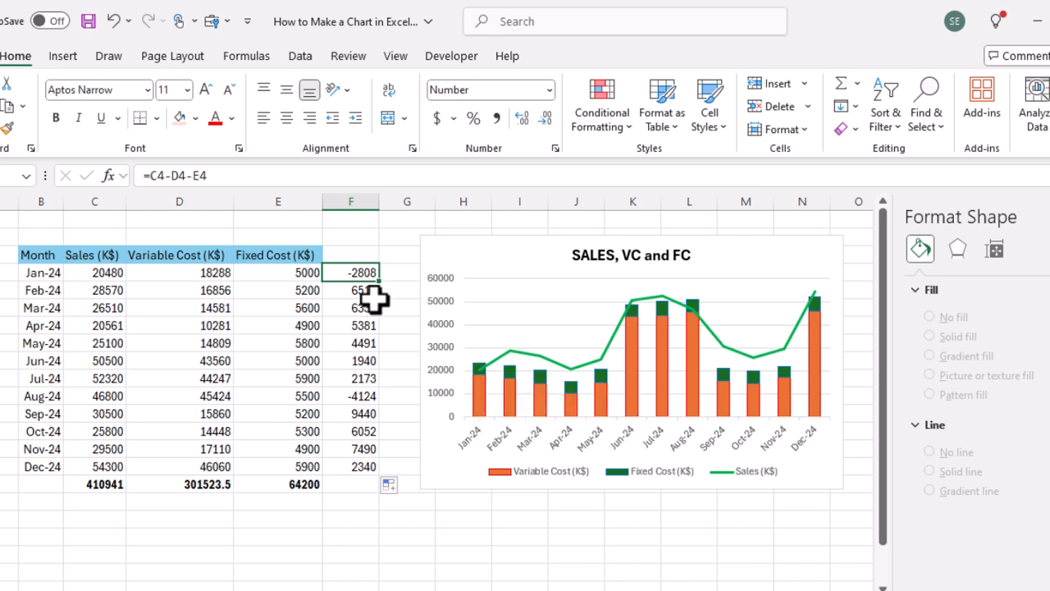
drag(373, 296, 192, 378)
drag(351, 292, 355, 356)
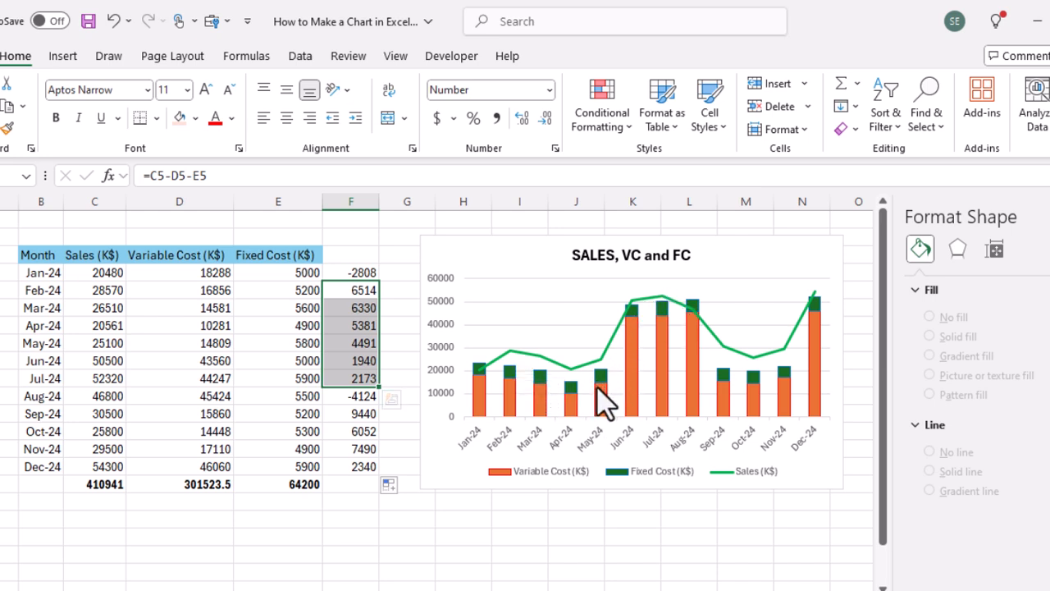
mouse_move(365, 396)
mouse_down()
mouse_move(176, 394)
mouse_move(345, 399)
mouse_up()
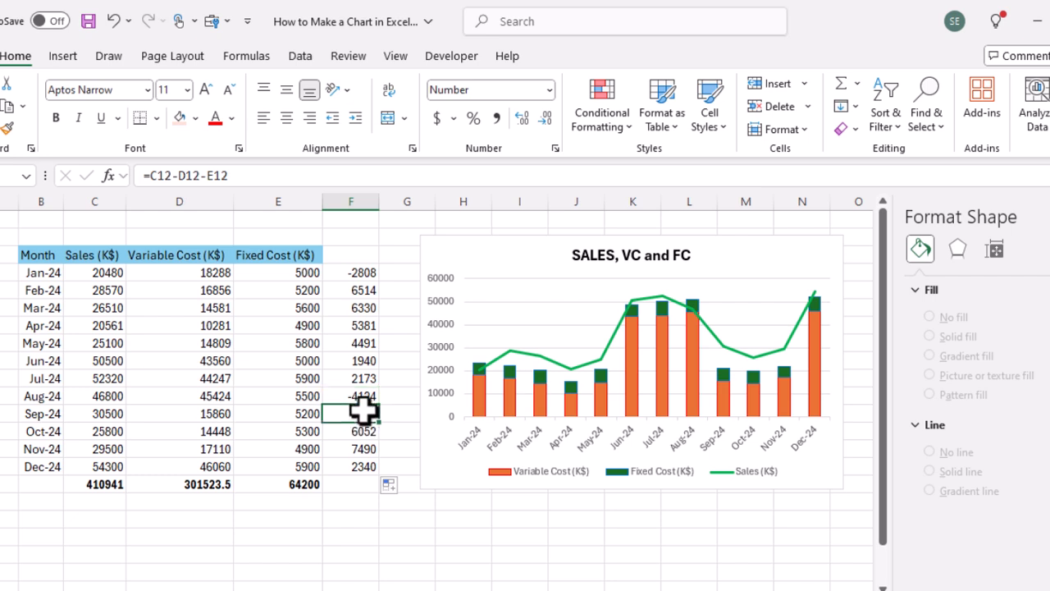
drag(363, 414, 361, 465)
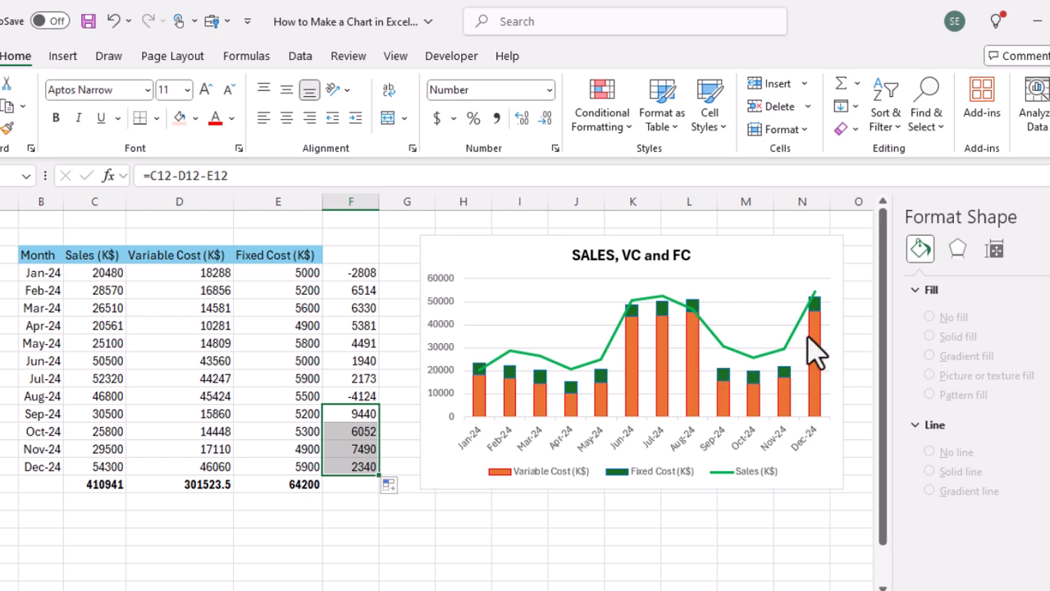
Close the Format Shape pane and select the combo chart.
click(724, 554)
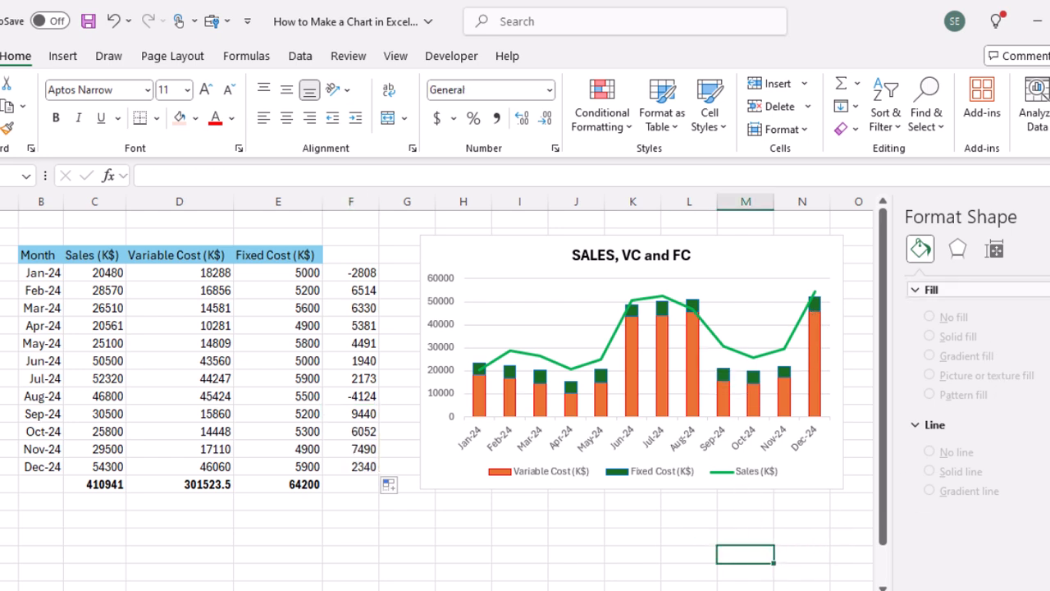
click(1049, 217)
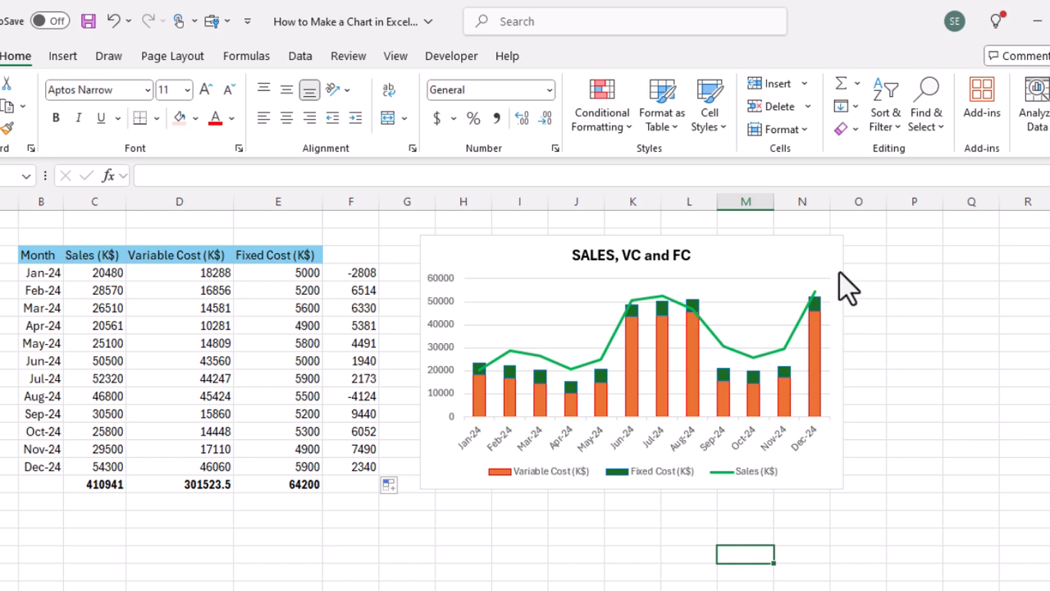
click(508, 271)
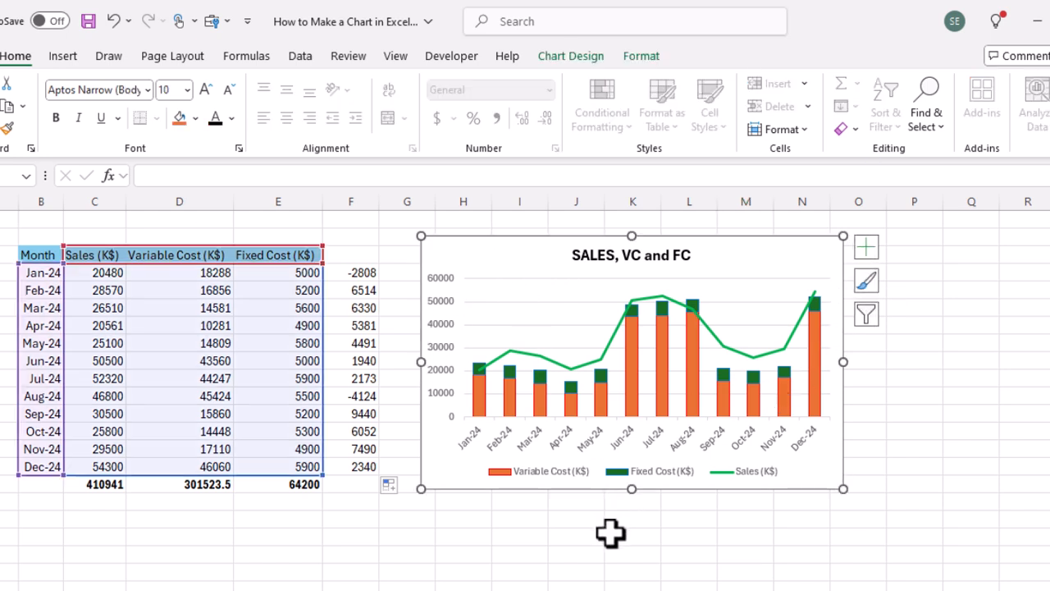